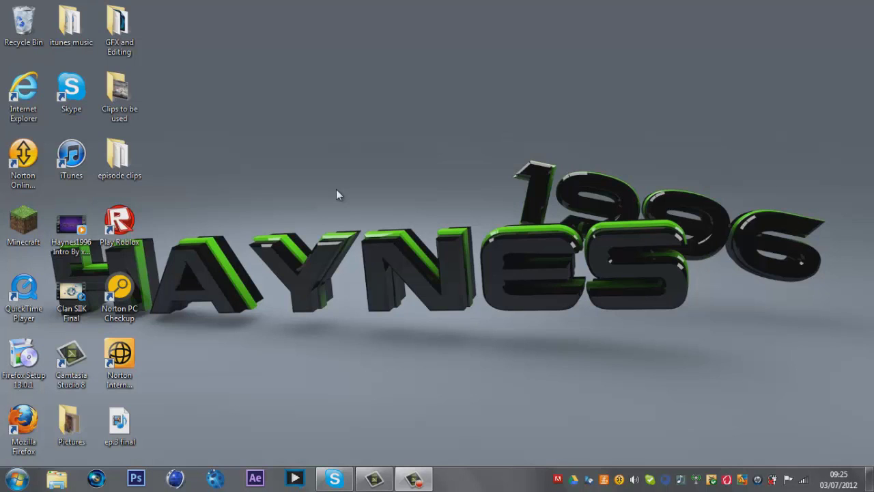
# Launch Vegas Pro from the taskbar.
pyautogui.click(95, 478)
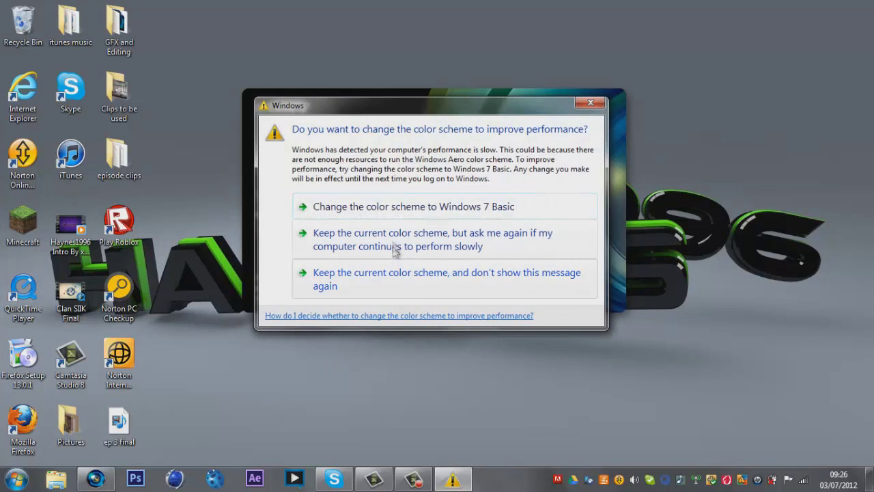
# Switch Windows to the Windows 7 Basic colour scheme while Vegas Pro starts.
pyautogui.click(400, 207)
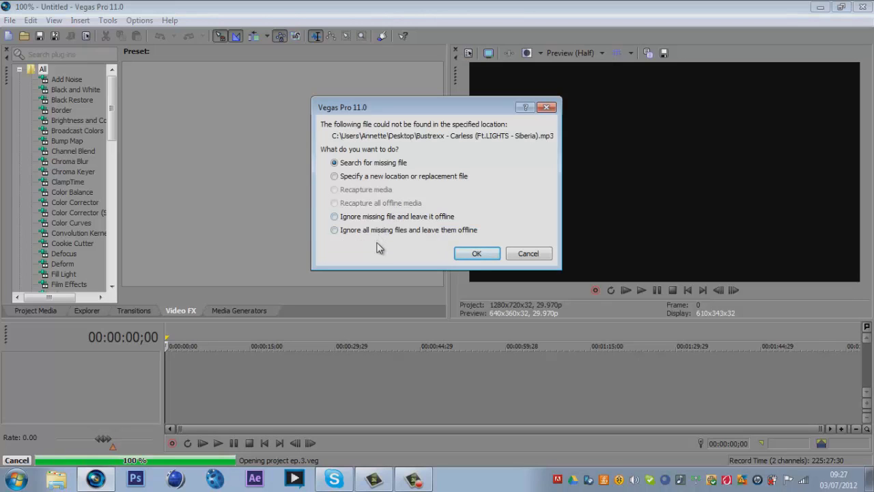
# Leave missing files offline to open ep.3.veg, then start a new project via File > New.
pyautogui.click(381, 230)
pyautogui.click(497, 254)
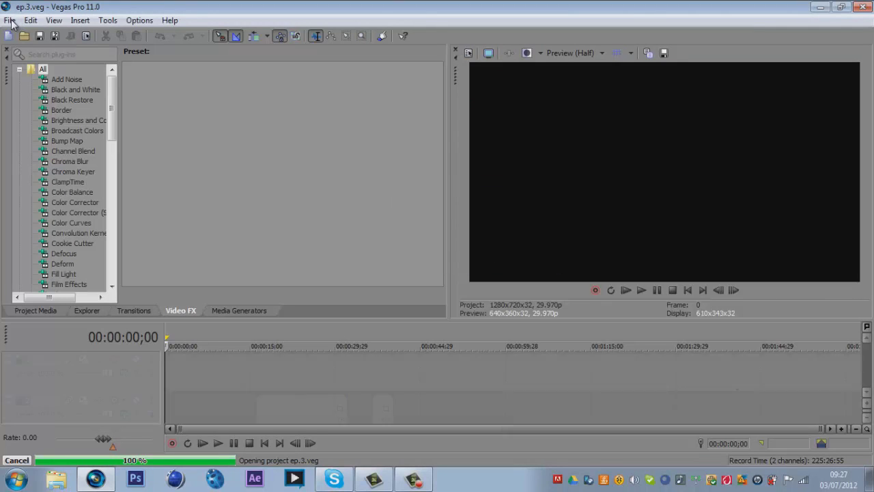
pyautogui.click(403, 148)
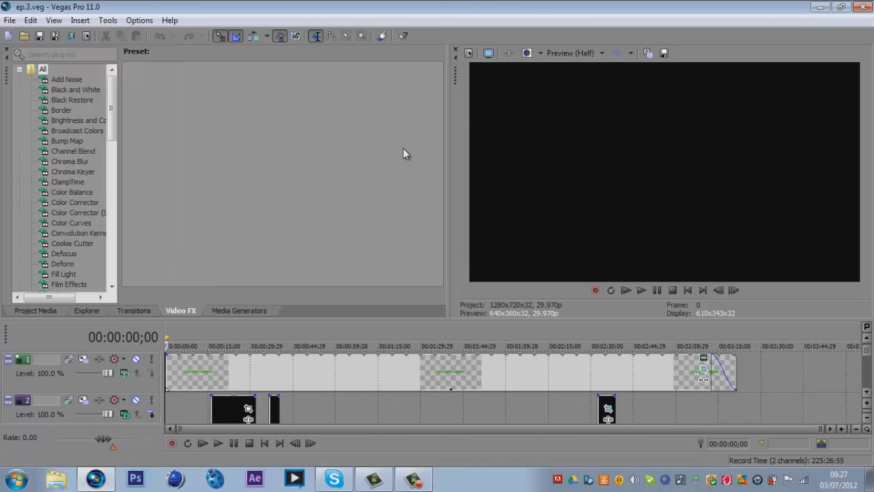
pyautogui.click(10, 19)
pyautogui.click(29, 37)
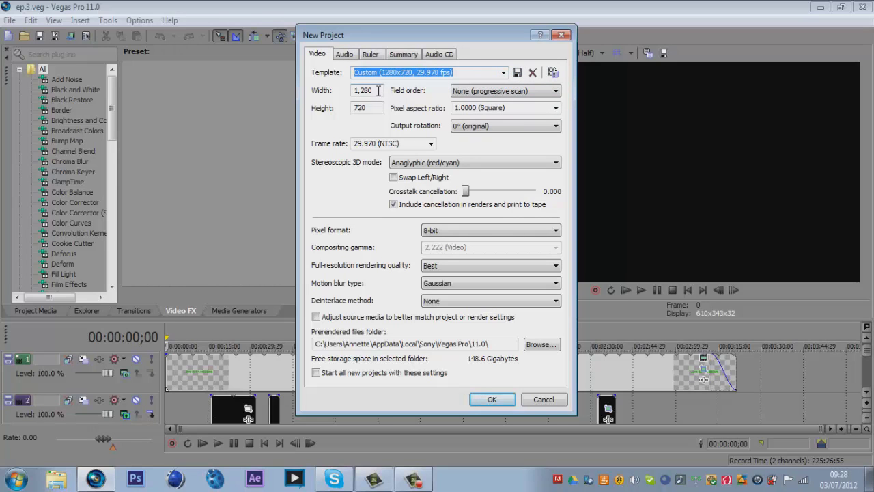
# Save the 1280x720, 29.970 fps settings as the template 'My youtube template'.
pyautogui.click(504, 73)
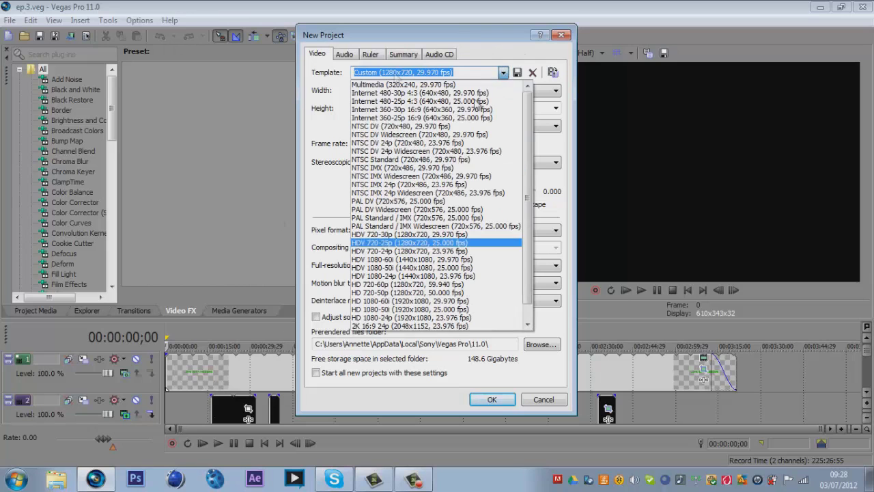
pyautogui.scroll(-1, 528, 212)
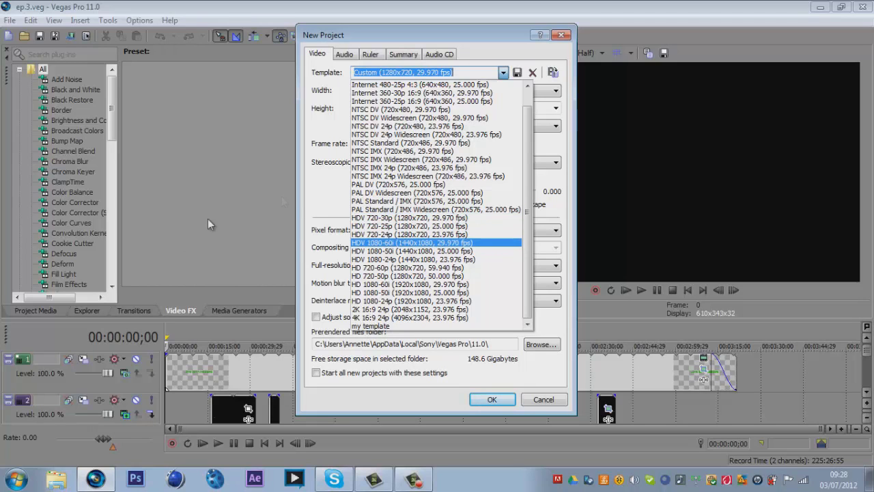
pyautogui.click(473, 73)
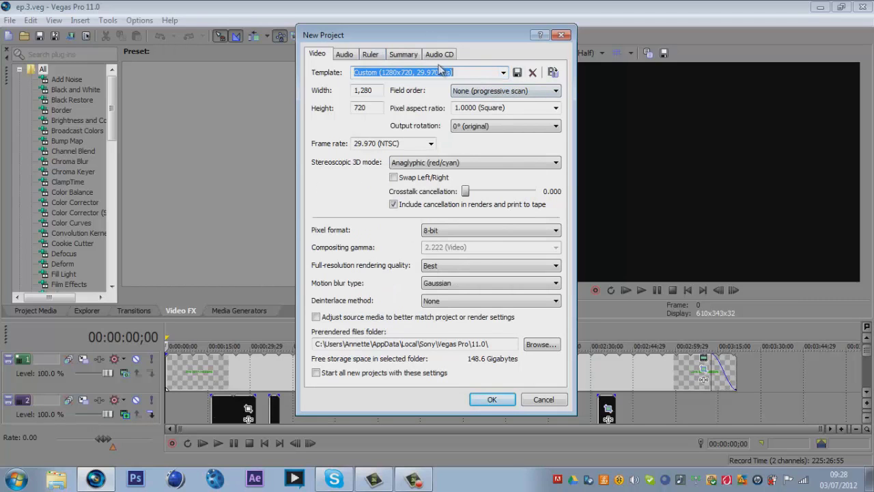
pyautogui.write('M')
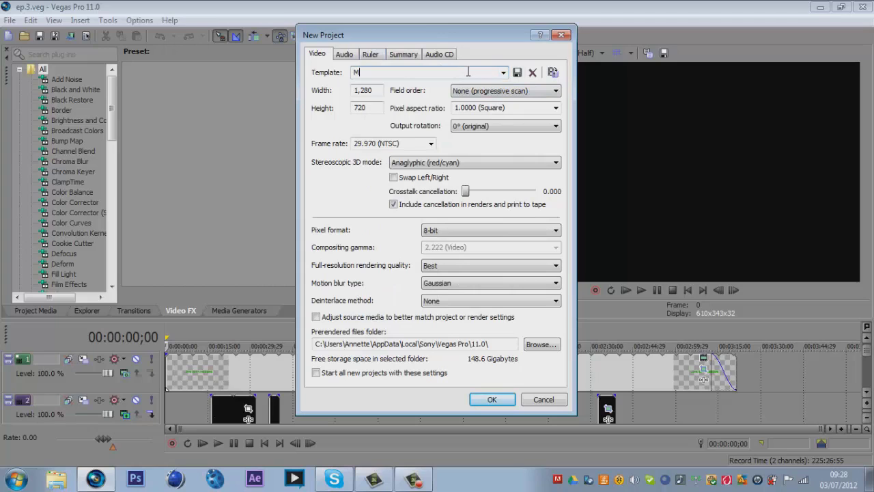
pyautogui.write('y youtube template')
pyautogui.click(518, 72)
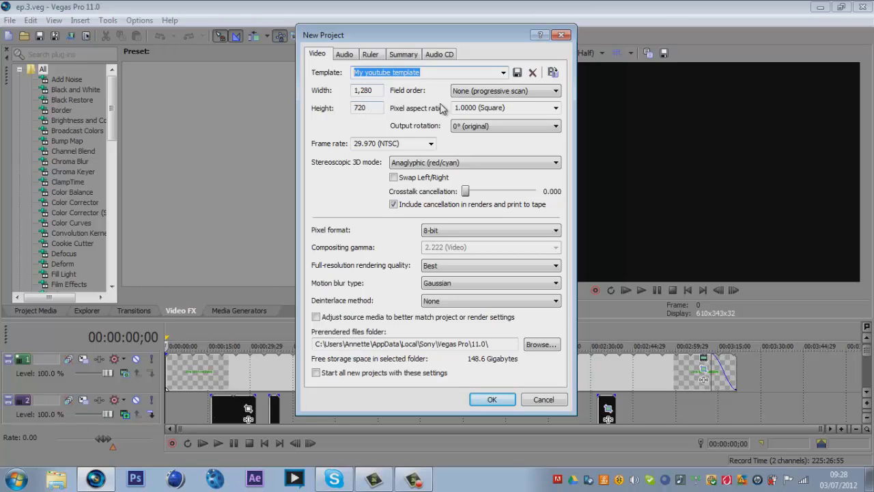
pyautogui.click(475, 93)
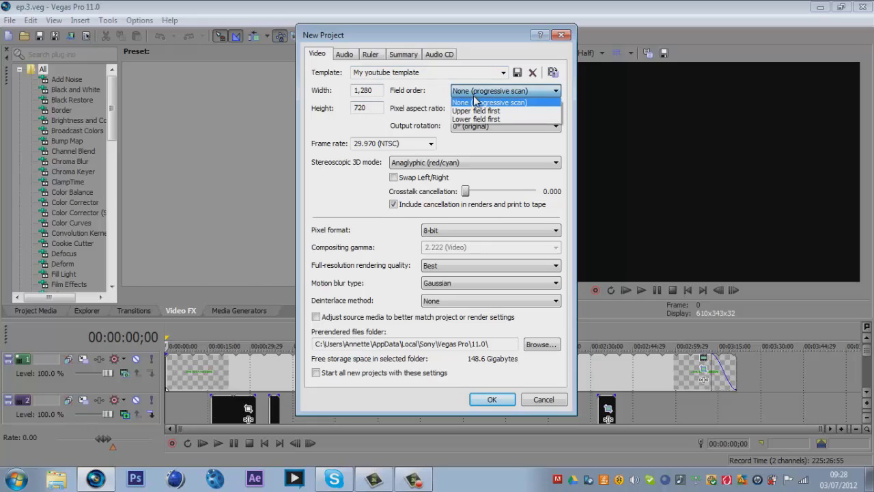
pyautogui.click(476, 102)
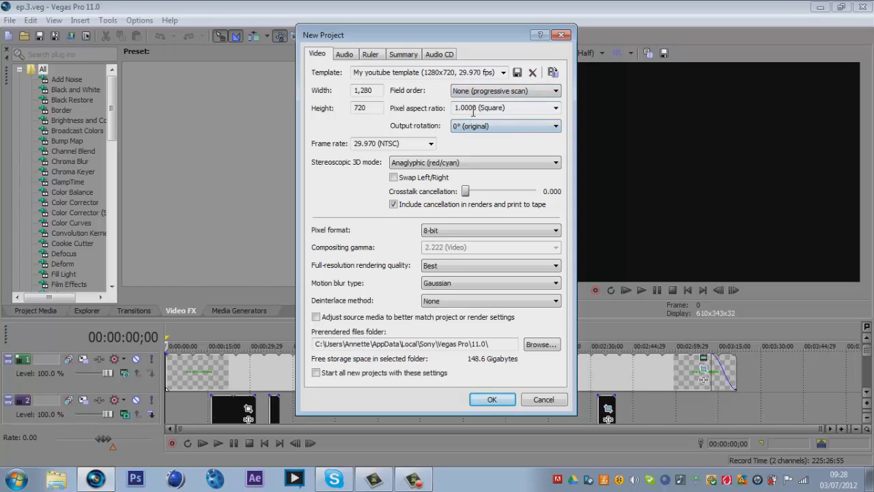
pyautogui.click(473, 107)
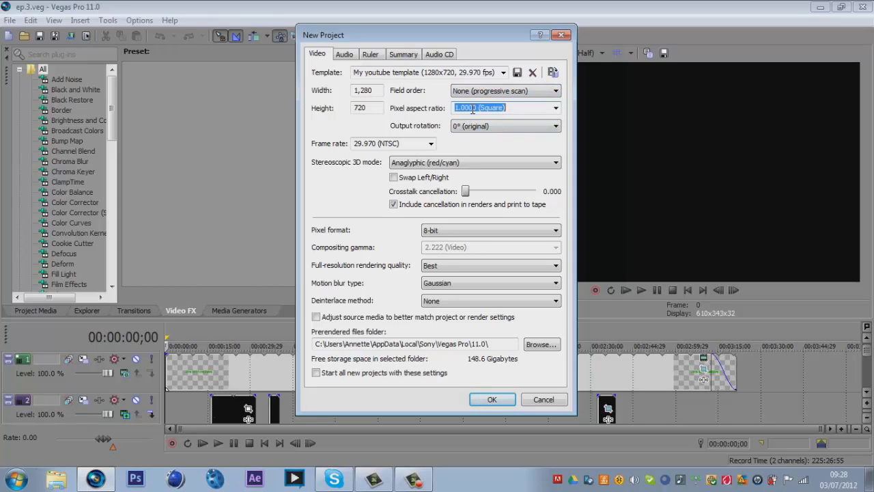
pyautogui.click(556, 108)
pyautogui.click(500, 120)
pyautogui.click(555, 109)
pyautogui.click(555, 110)
pyautogui.click(431, 144)
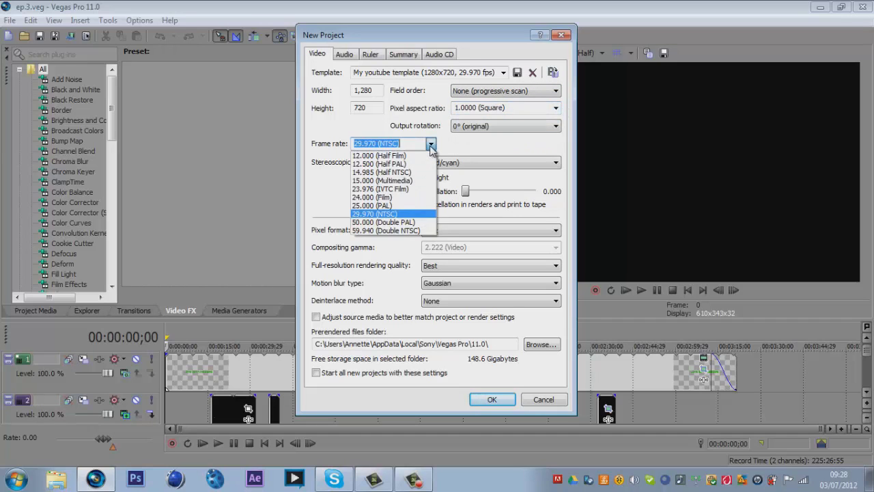
pyautogui.click(431, 146)
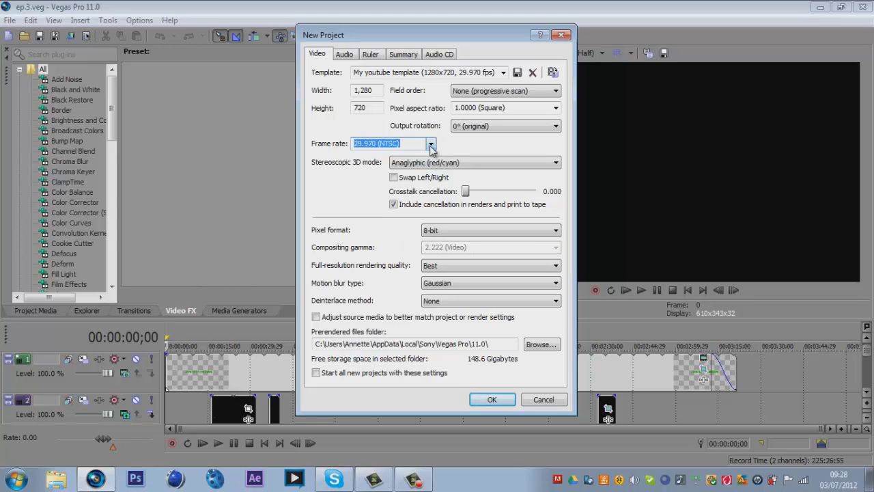
pyautogui.click(430, 145)
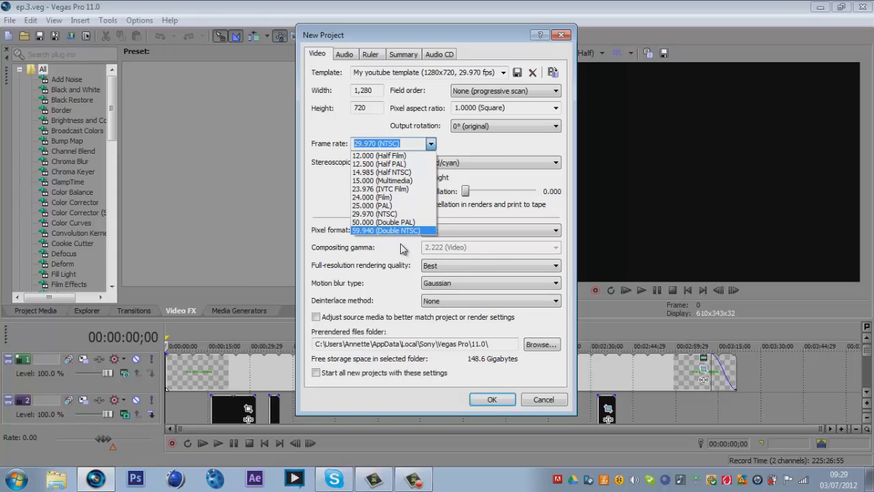
pyautogui.click(402, 249)
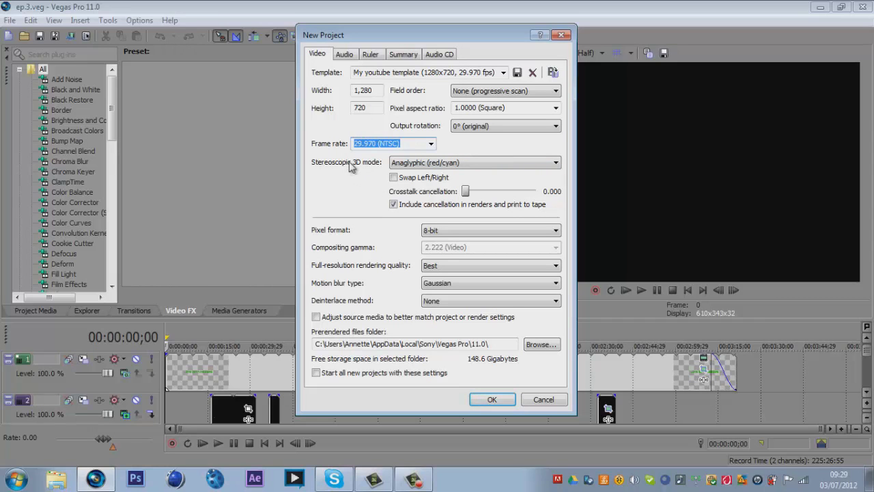
# Set Stereoscopic 3D mode to Off.
pyautogui.click(412, 163)
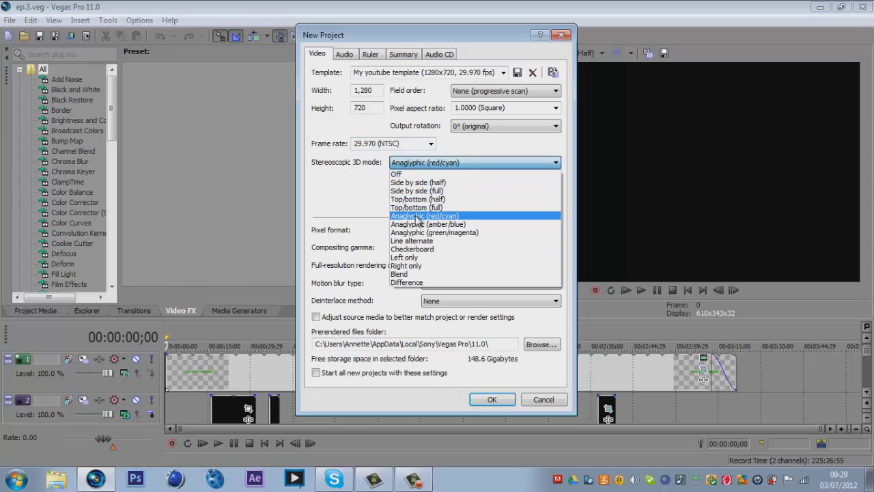
pyautogui.click(402, 174)
pyautogui.click(406, 163)
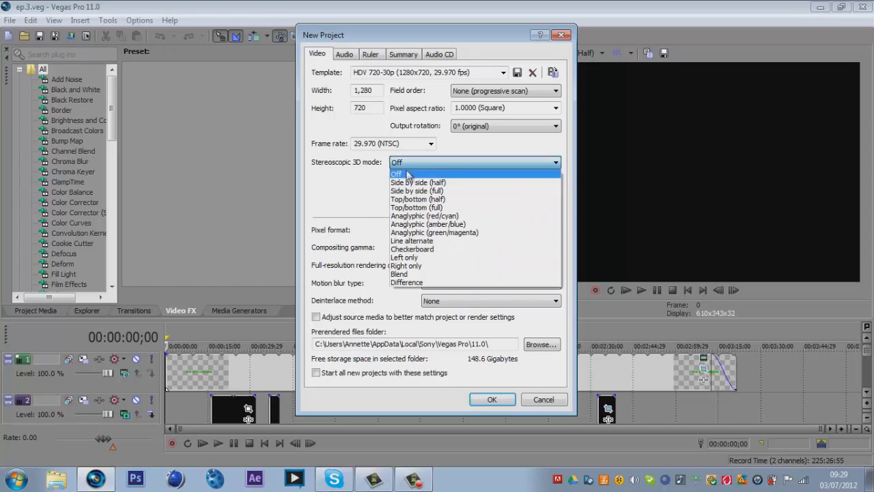
pyautogui.click(410, 175)
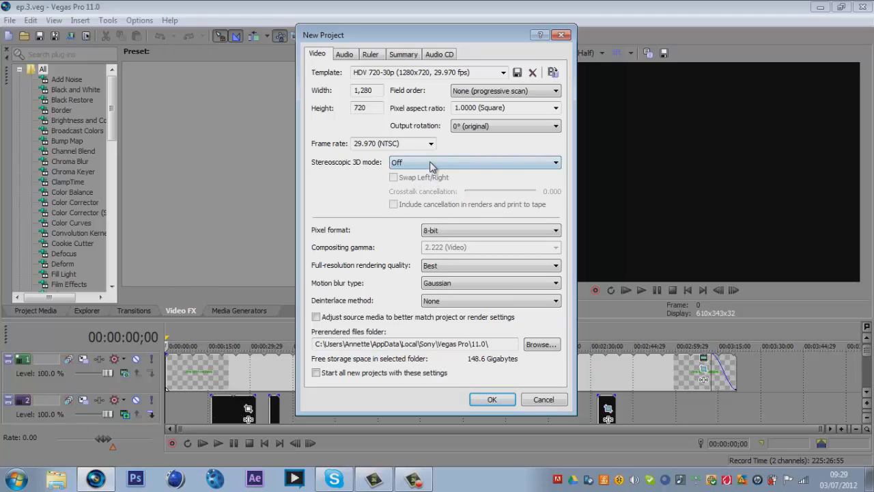
# Keep 8-bit pixel format, Best rendering quality and Gaussian motion blur.
pyautogui.click(434, 232)
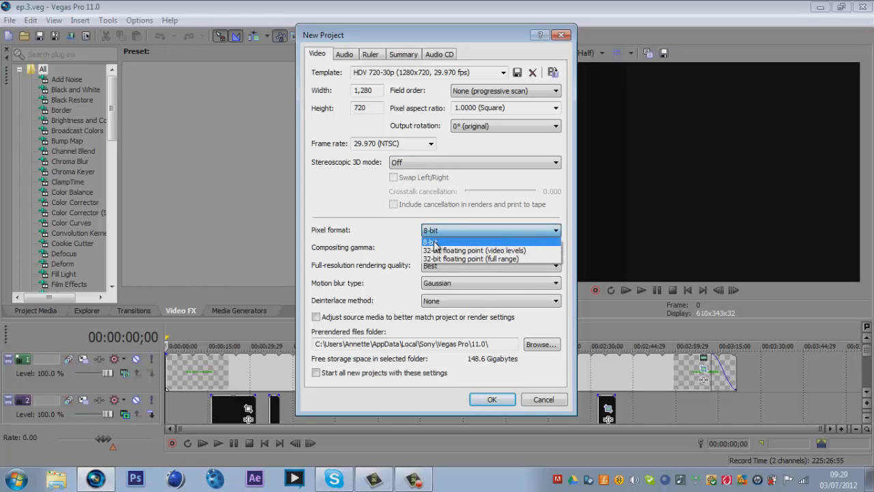
pyautogui.click(435, 243)
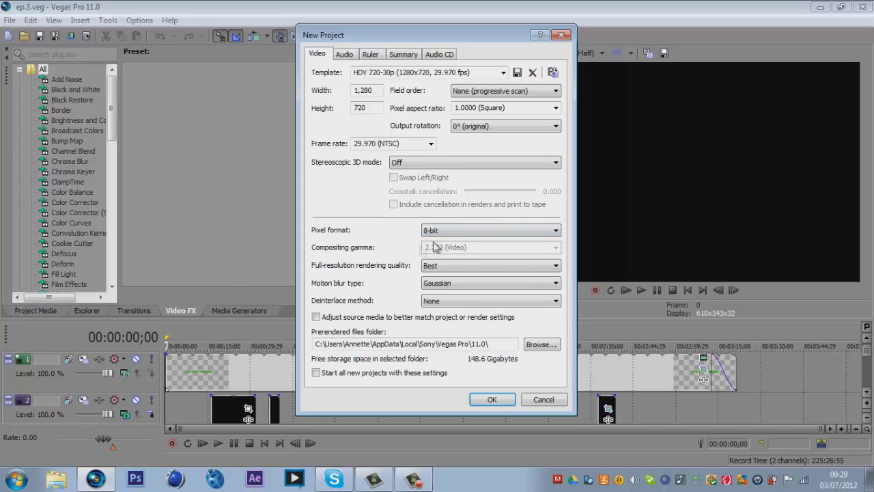
pyautogui.click(471, 273)
pyautogui.click(450, 304)
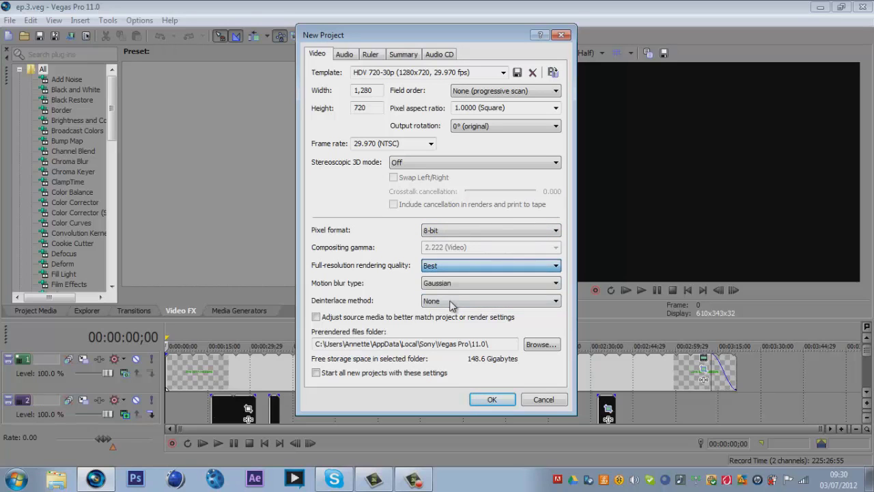
pyautogui.click(447, 287)
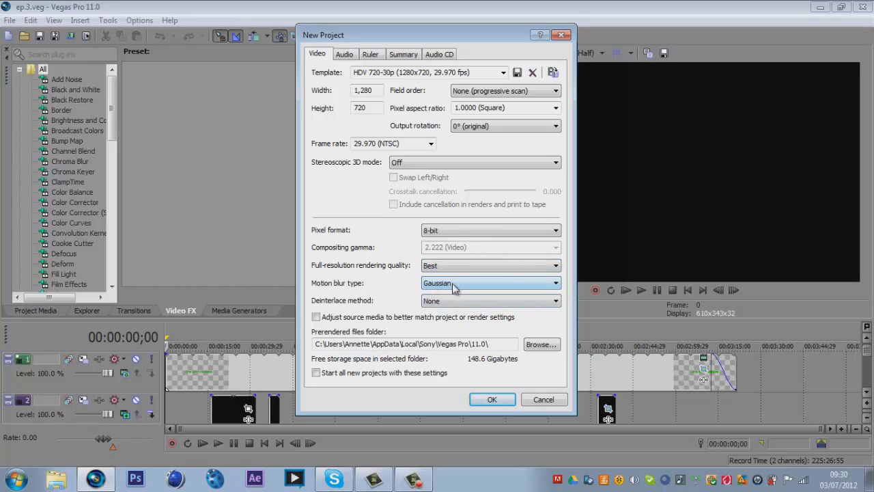
pyautogui.click(453, 286)
pyautogui.click(437, 294)
# Keep deinterlacing at None and make all new projects start with these settings.
pyautogui.click(435, 307)
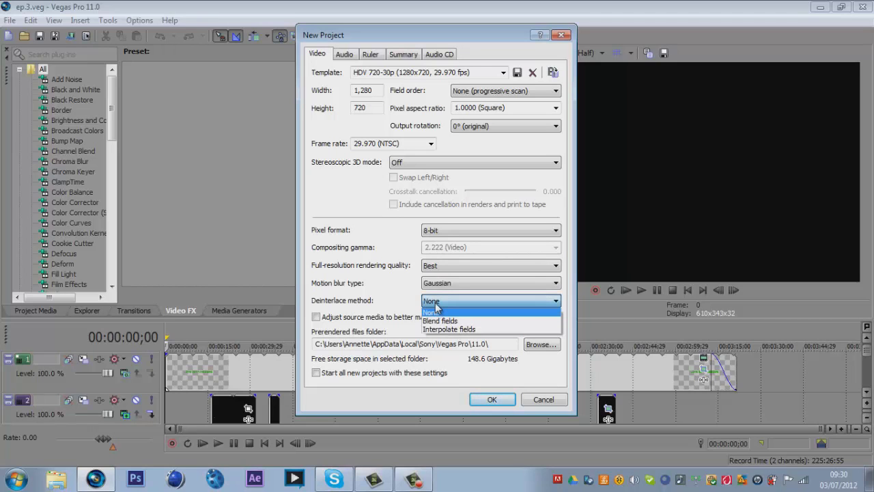
pyautogui.click(436, 311)
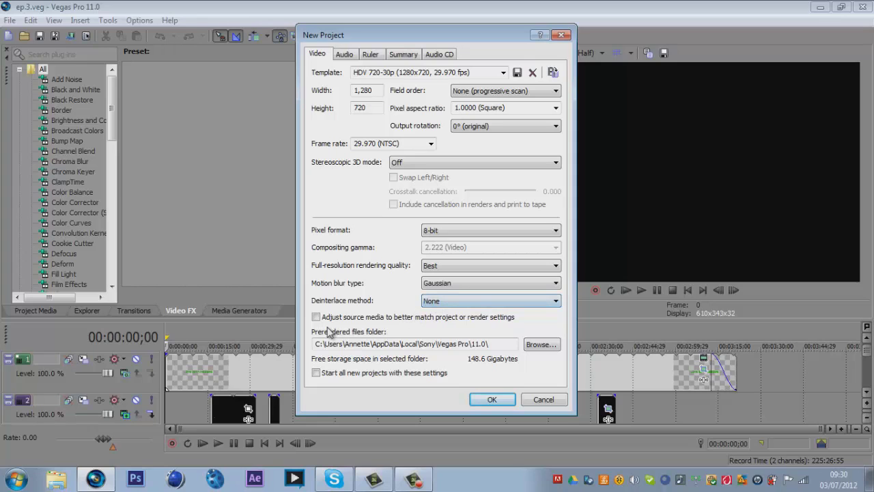
pyautogui.click(316, 373)
pyautogui.click(345, 56)
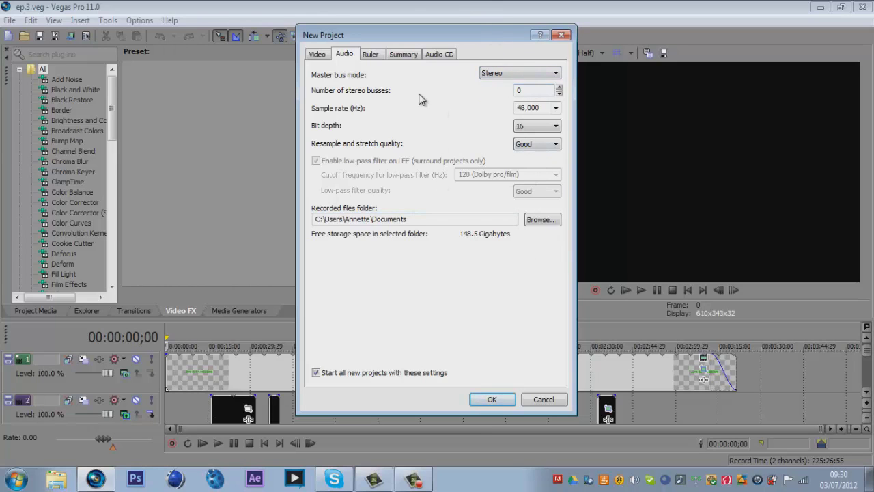
# Review the Ruler, Summary, Audio CD and Audio tabs, then accept the HDV 720-30p settings.
pyautogui.click(380, 56)
pyautogui.click(402, 56)
pyautogui.click(438, 56)
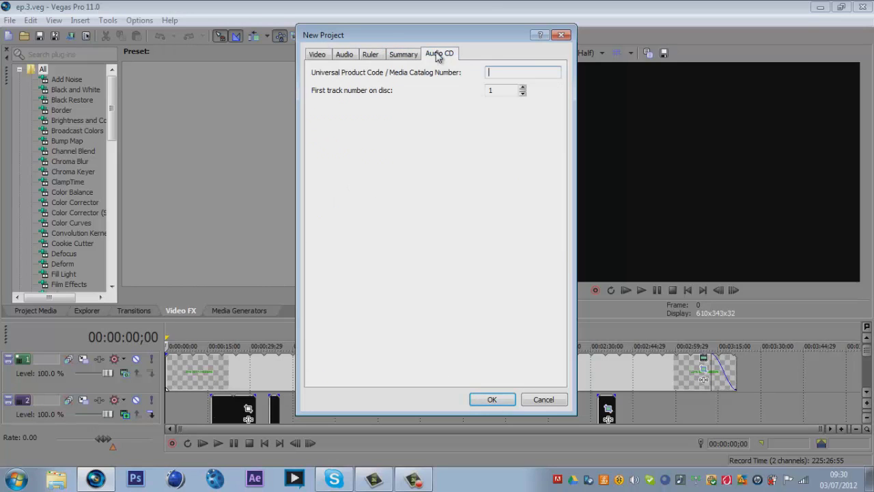
pyautogui.click(344, 55)
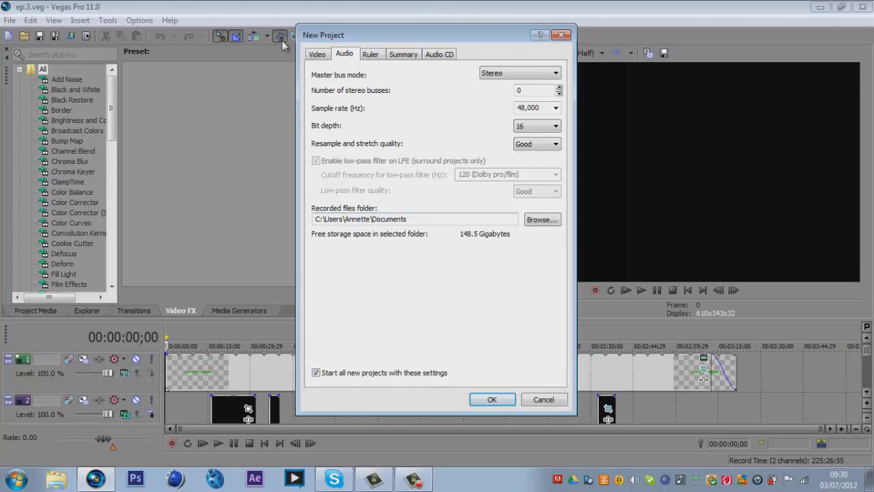
pyautogui.click(313, 55)
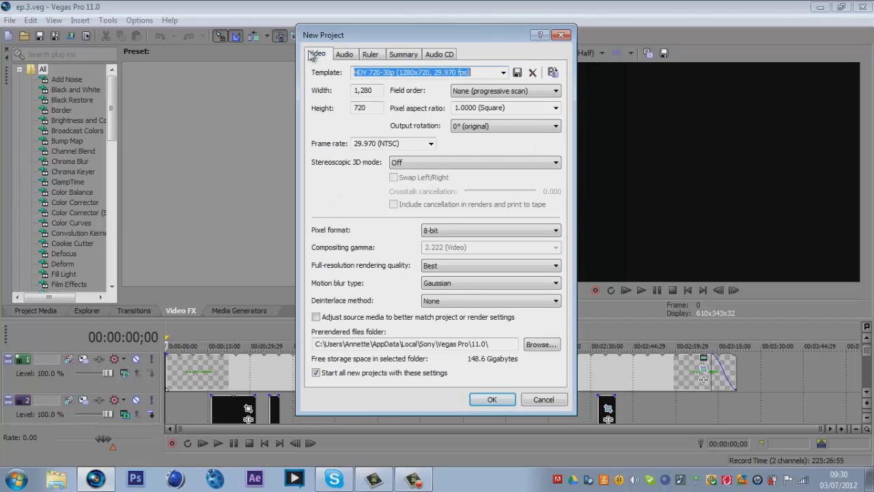
pyautogui.click(489, 400)
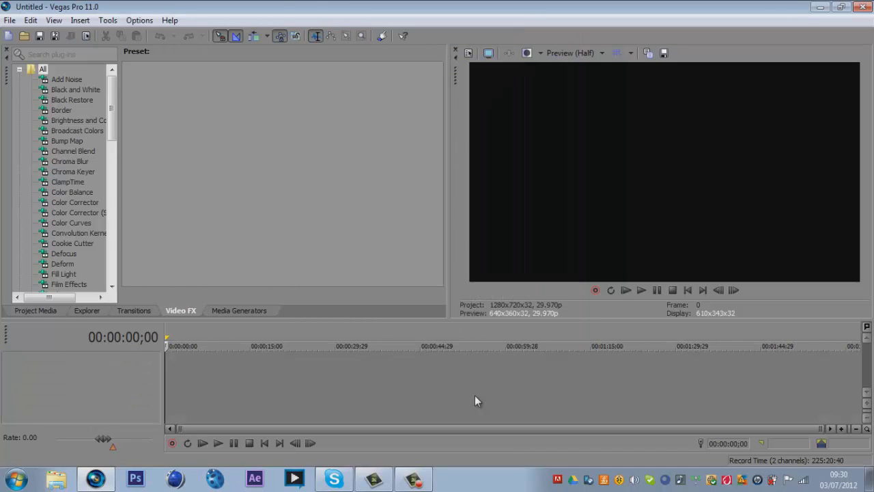
# Drag clip 2012_7_2_11_23_56 from the Clips to be used folder onto the Vegas timeline.
pyautogui.click(839, 6)
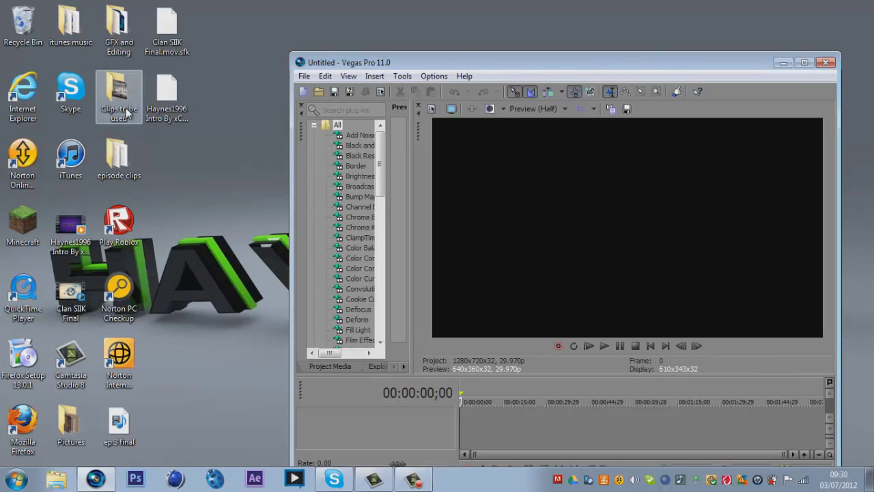
pyautogui.doubleClick(109, 84)
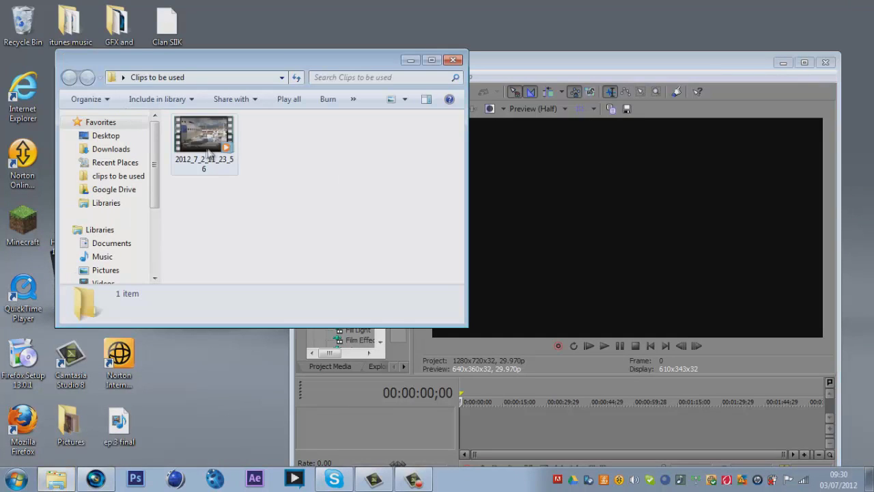
pyautogui.moveTo(205, 140); pyautogui.dragTo(469, 419)
pyautogui.click(760, 63)
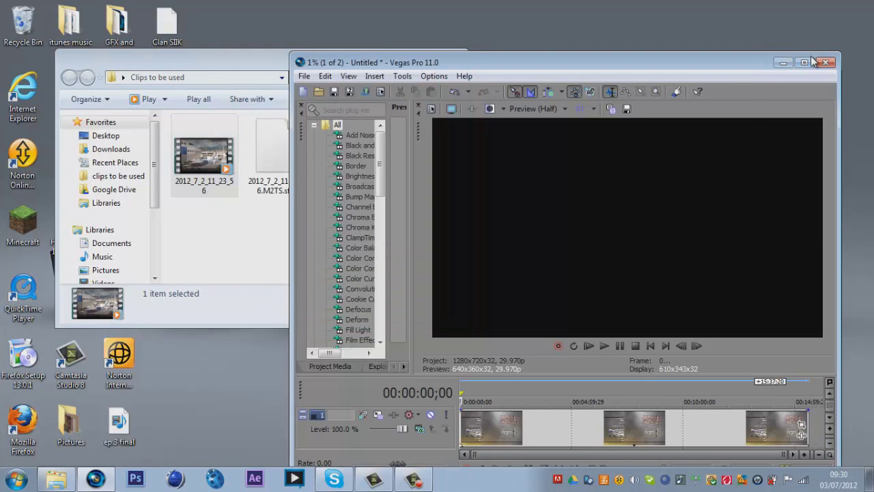
# Maximize Vegas, preview the clip near 6:55, 8:36 and 9:58, then open Project Video Properties.
pyautogui.click(805, 62)
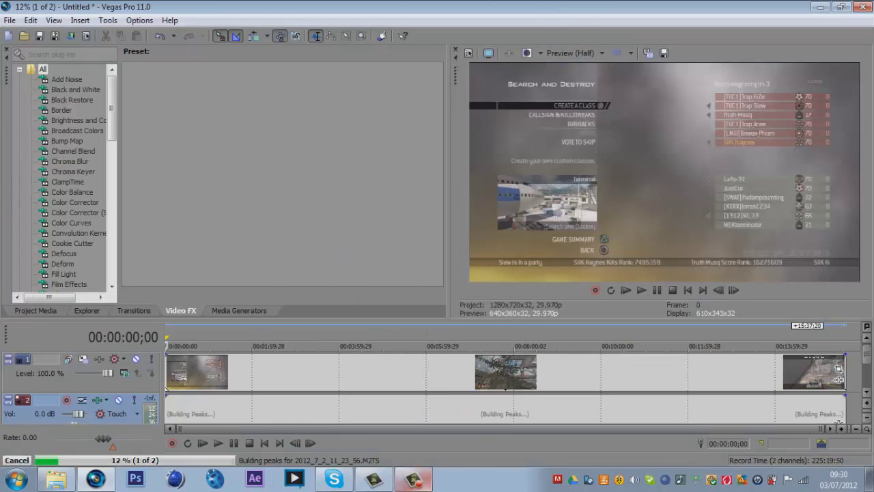
pyautogui.click(414, 481)
pyautogui.click(414, 480)
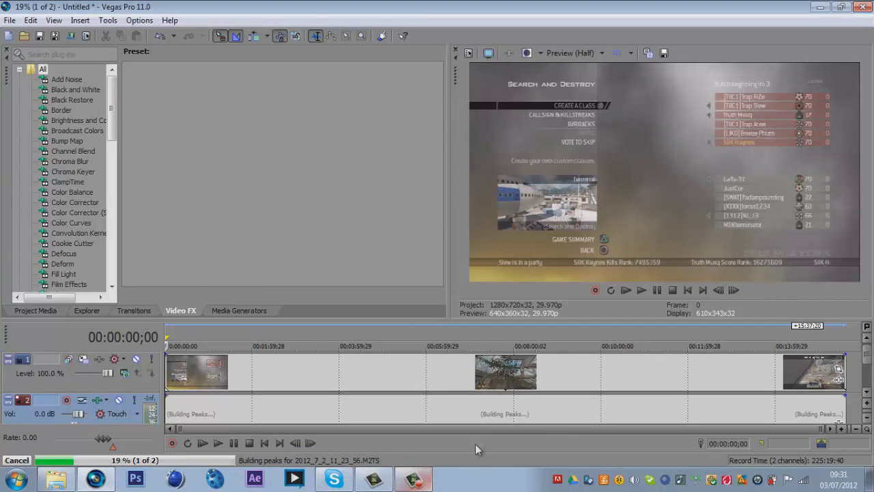
pyautogui.click(466, 361)
pyautogui.click(541, 363)
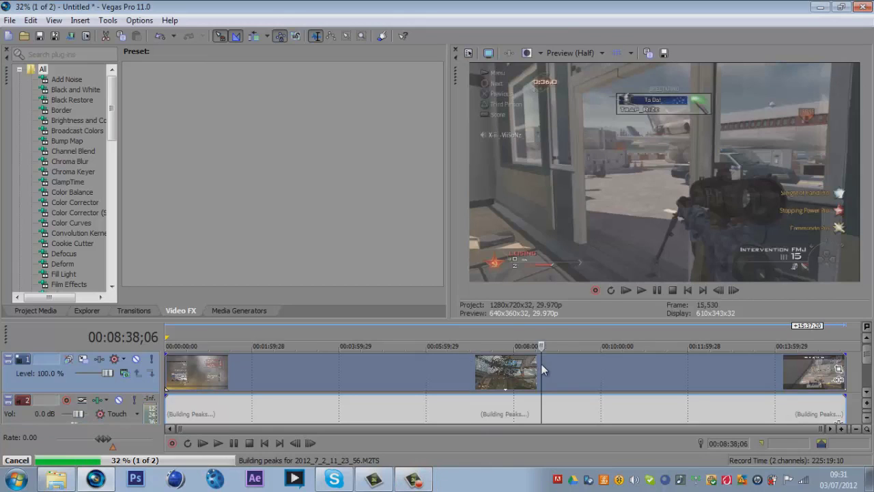
pyautogui.click(600, 379)
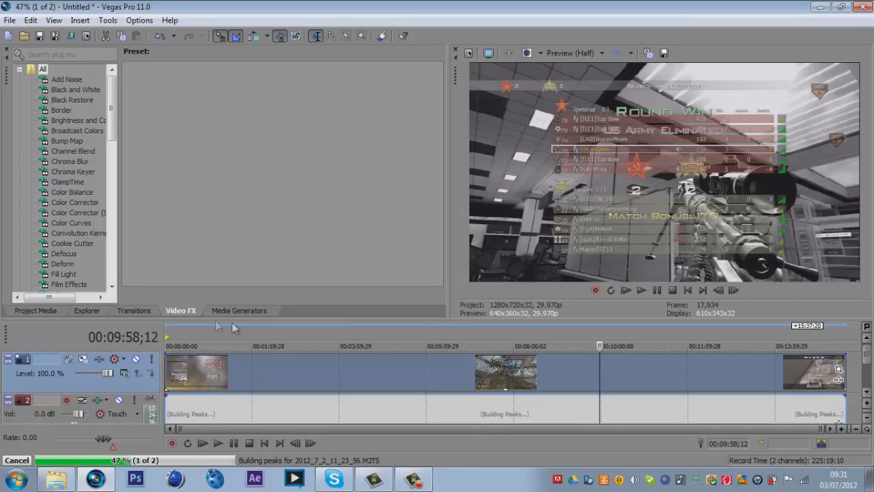
pyautogui.click(166, 359)
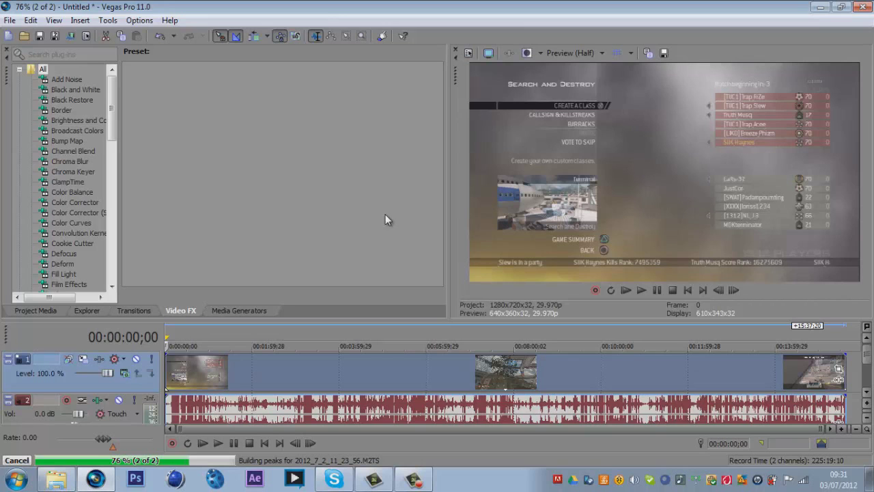
pyautogui.click(468, 53)
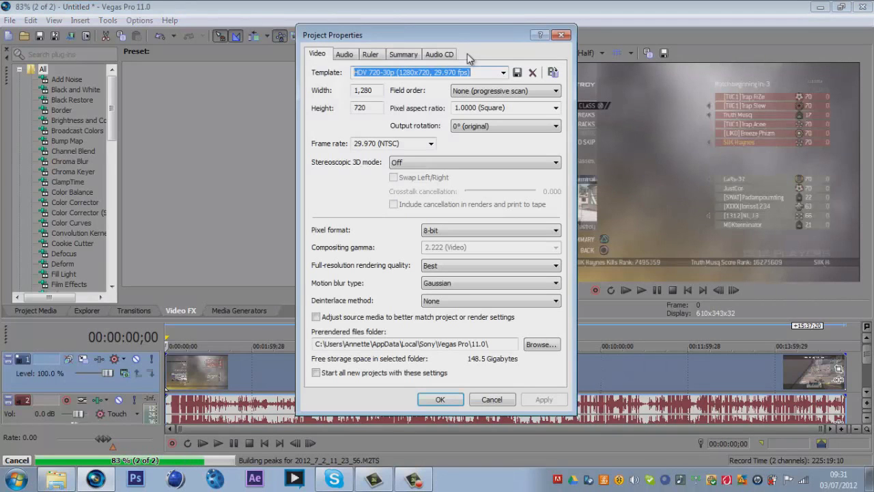
# Try rotating the project output 90° counterclockwise and apply it.
pyautogui.click(465, 125)
pyautogui.press('Down')
pyautogui.press('Down')
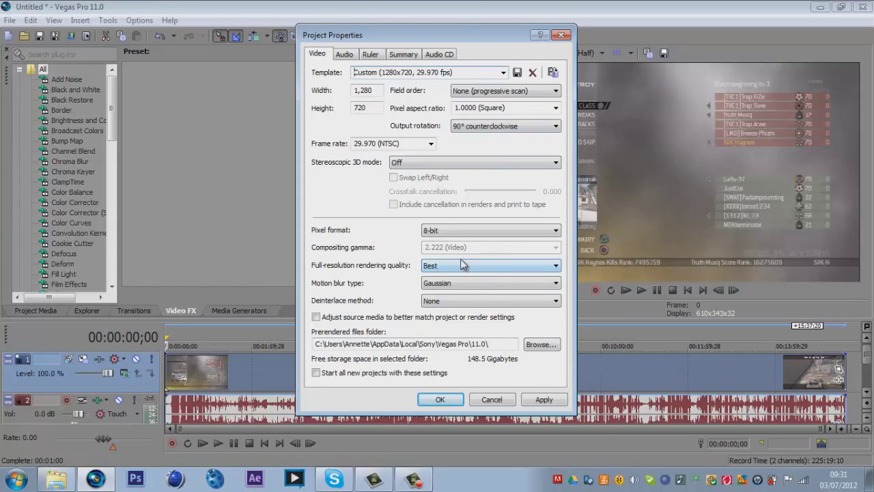
pyautogui.click(536, 400)
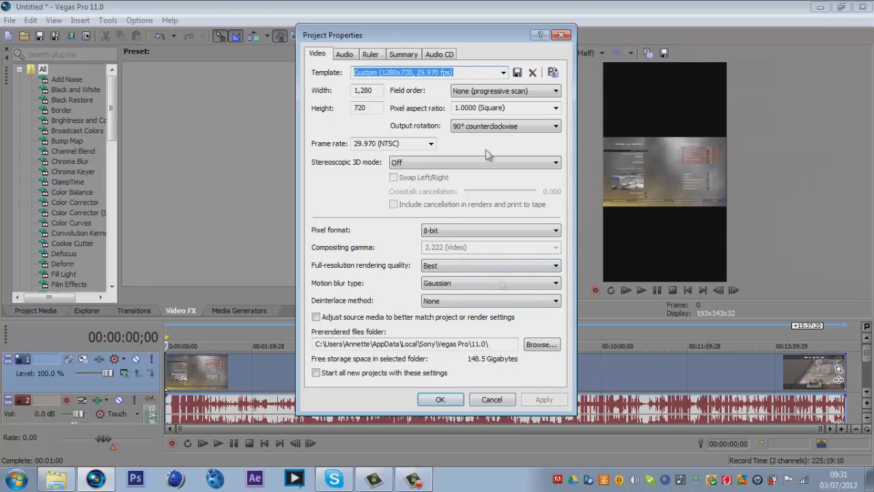
pyautogui.click(560, 35)
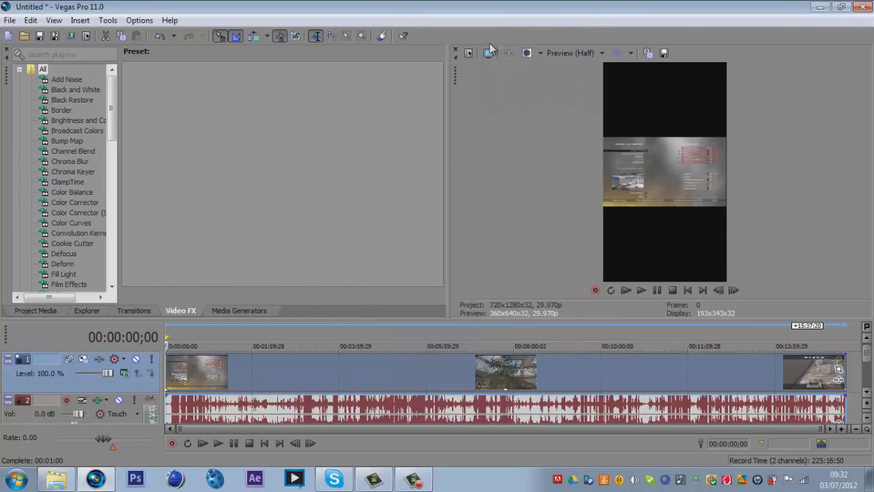
# Widen the preview and restore the HDV 720-30p 1280x720 template in Project Properties.
pyautogui.moveTo(450, 103); pyautogui.dragTo(361, 104)
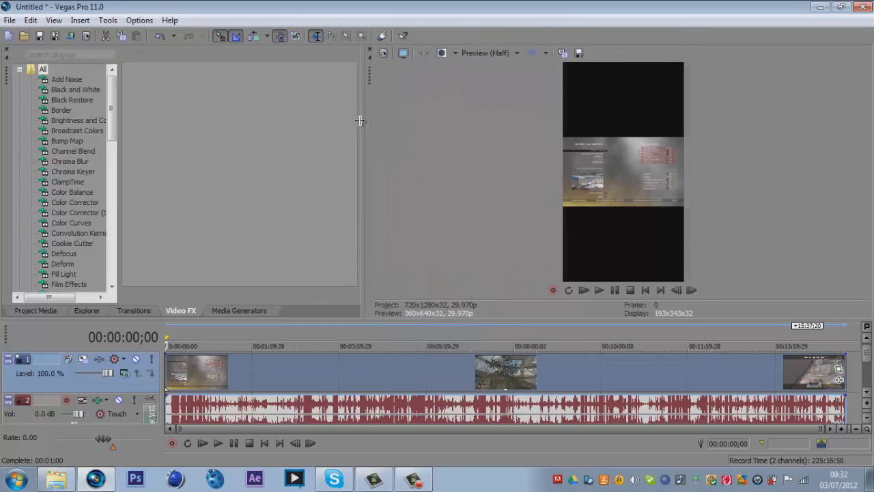
pyautogui.click(381, 52)
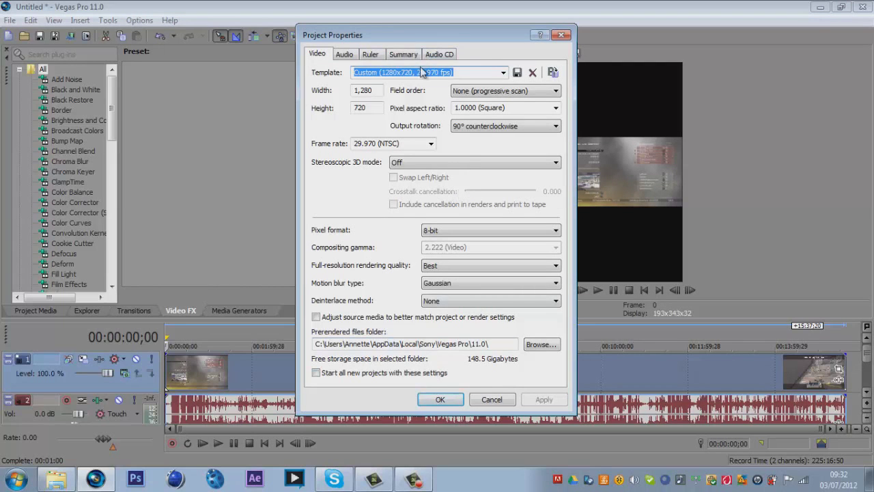
pyautogui.click(503, 73)
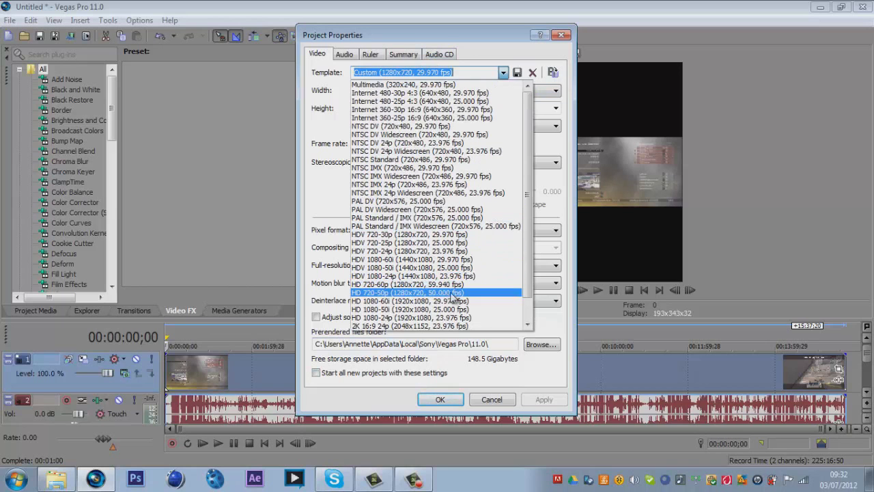
pyautogui.click(431, 235)
pyautogui.click(440, 400)
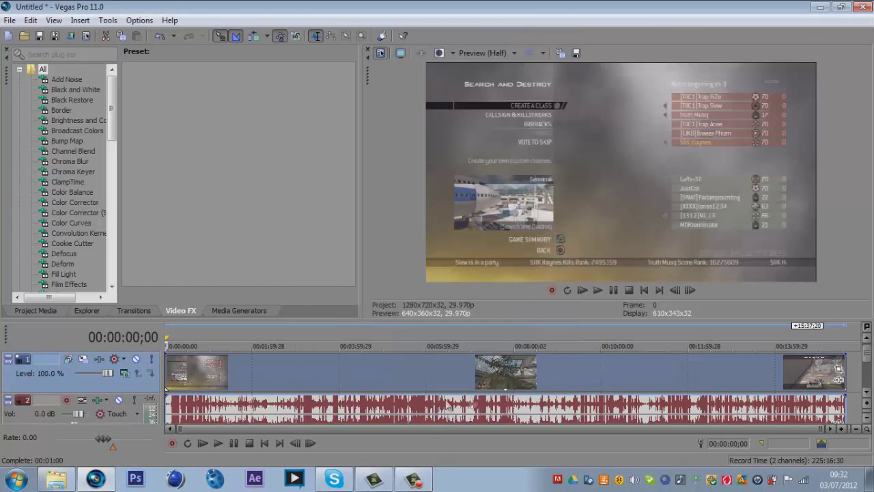
# Preview the clip around 8:00, 5:37, 6:38 and 5:02, widening the preview panel further.
pyautogui.click(516, 390)
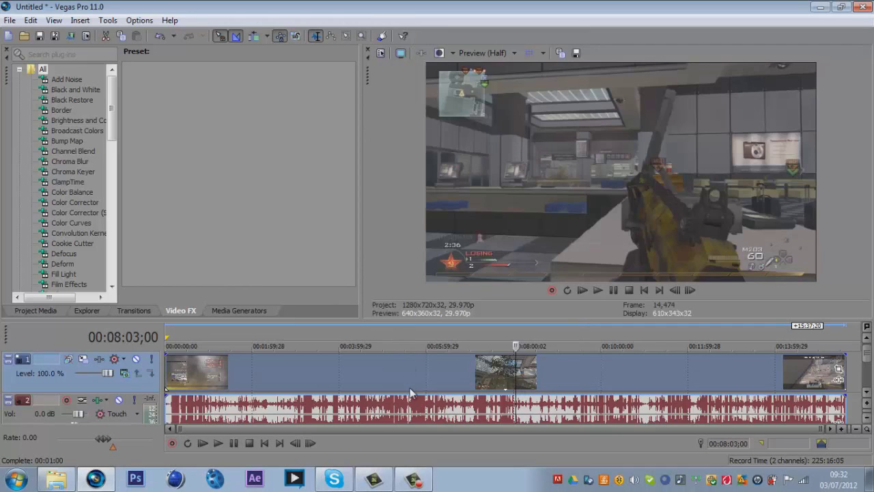
pyautogui.click(411, 387)
pyautogui.click(455, 388)
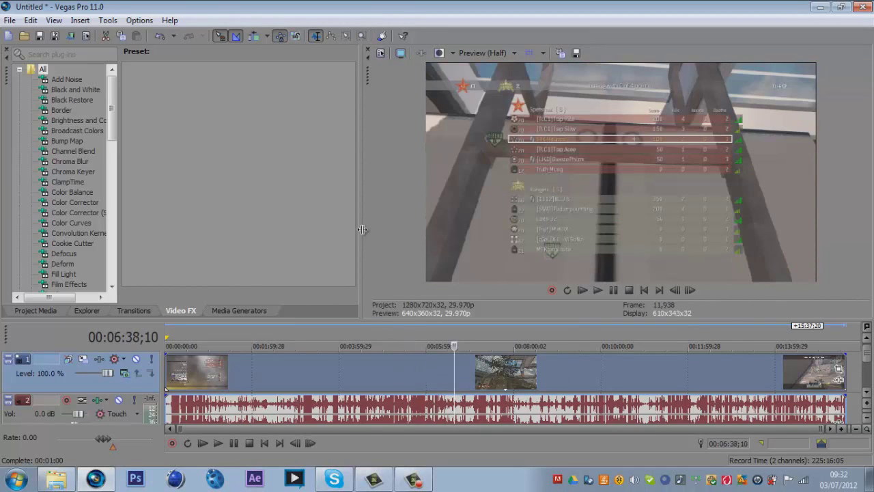
pyautogui.moveTo(362, 238); pyautogui.dragTo(305, 216)
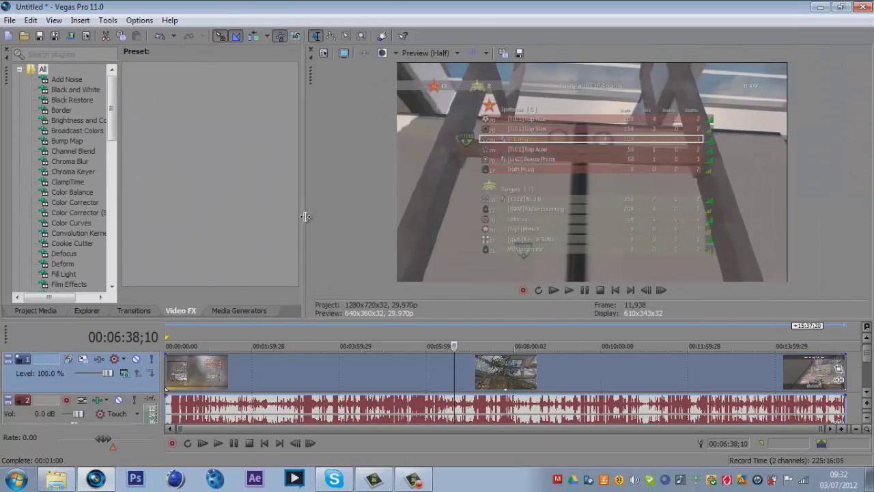
pyautogui.click(384, 369)
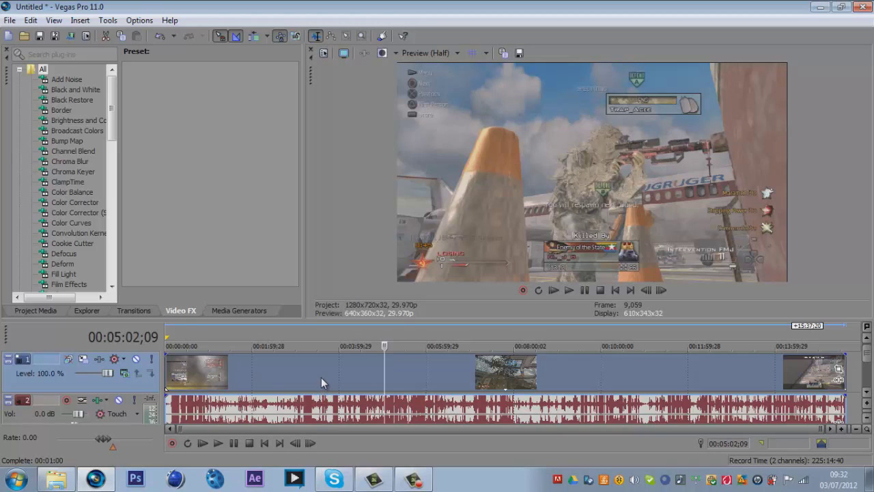
# Select the clip's full length with Ctrl+A and set the selection end near the clip's end.
pyautogui.hotkey('ctrl', 'a')
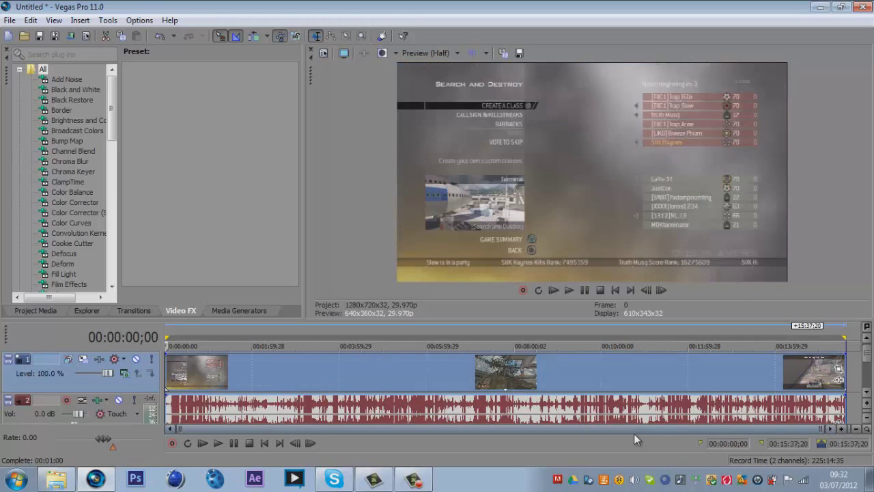
pyautogui.moveTo(844, 345); pyautogui.dragTo(539, 368)
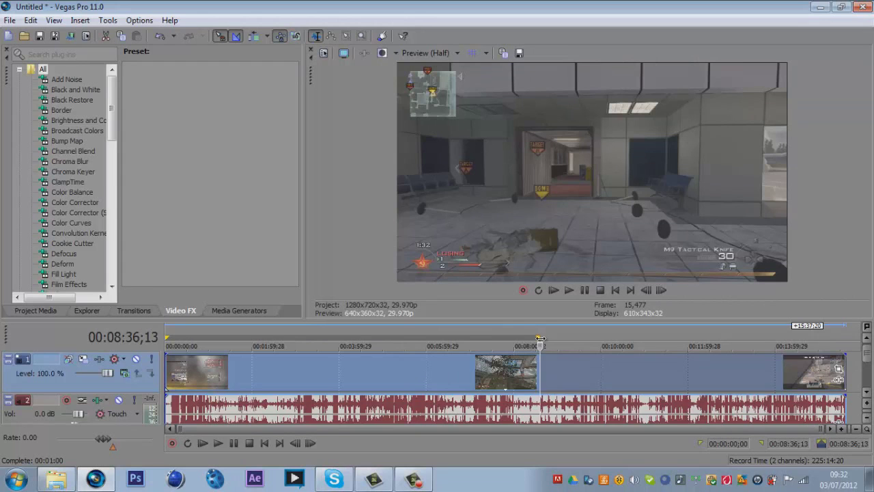
pyautogui.moveTo(540, 338); pyautogui.dragTo(847, 343)
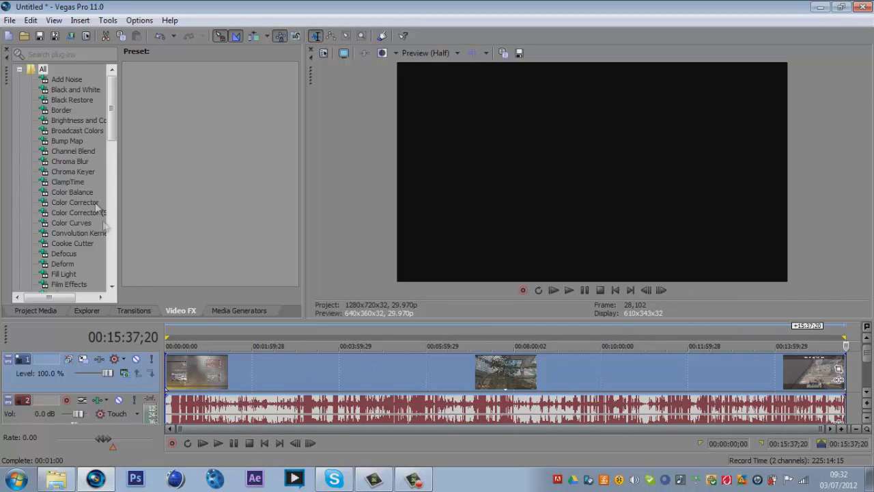
pyautogui.click(10, 20)
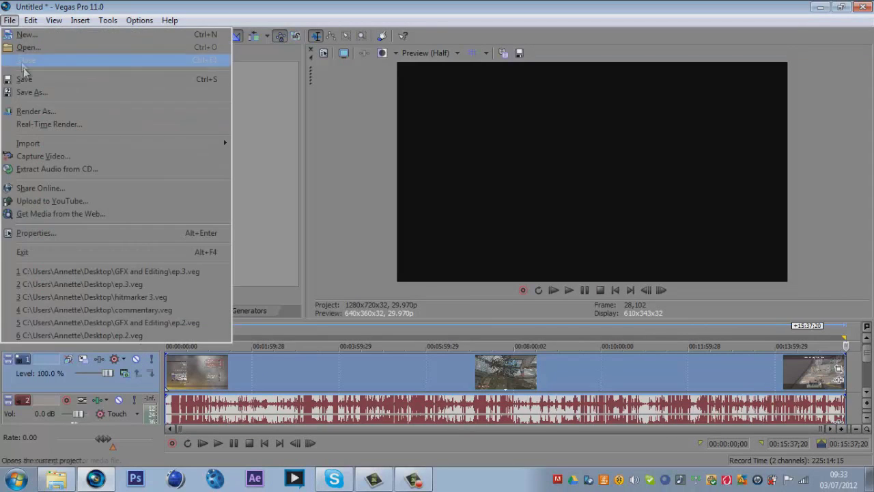
# In Render As, choose the Windows Media Video V11 'my template 2' format and open its custom settings.
pyautogui.click(31, 112)
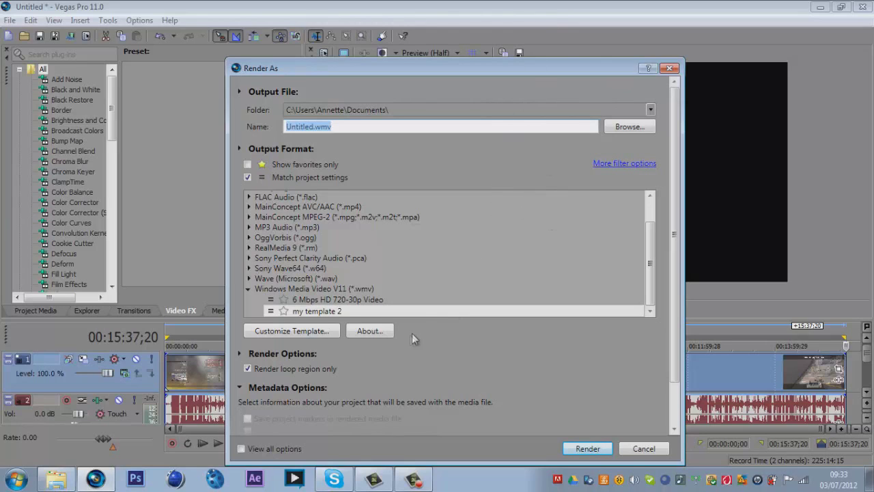
pyautogui.click(407, 311)
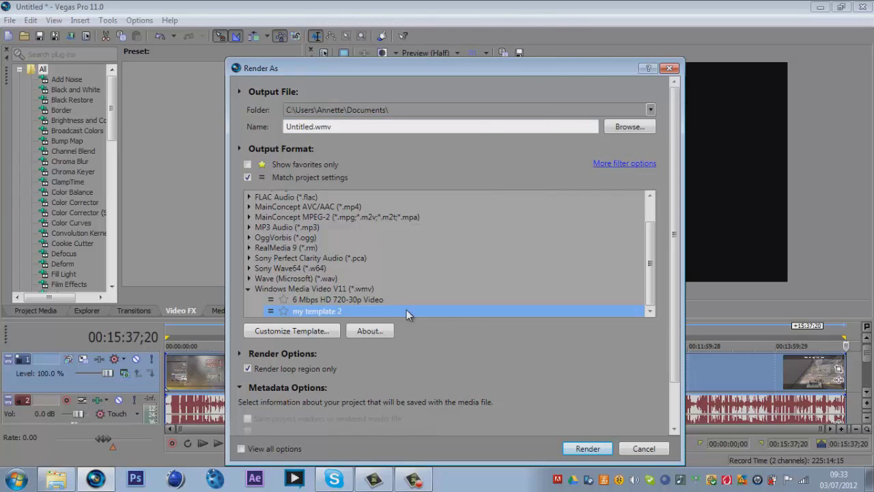
pyautogui.click(304, 332)
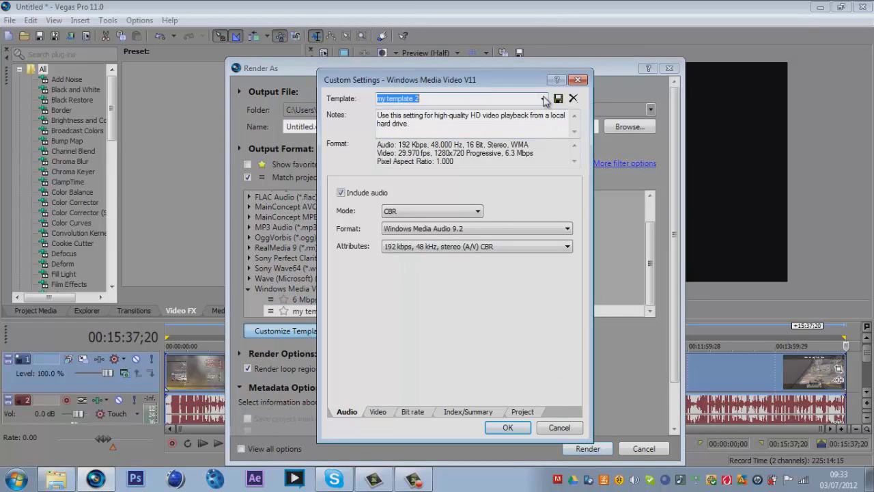
# Load the saved 'my template 2' from the Template list and show its video settings.
pyautogui.click(543, 98)
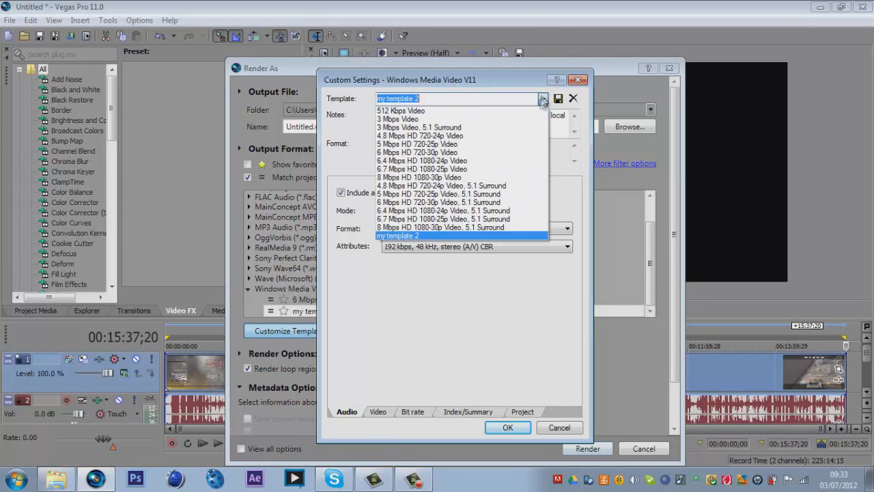
pyautogui.click(448, 235)
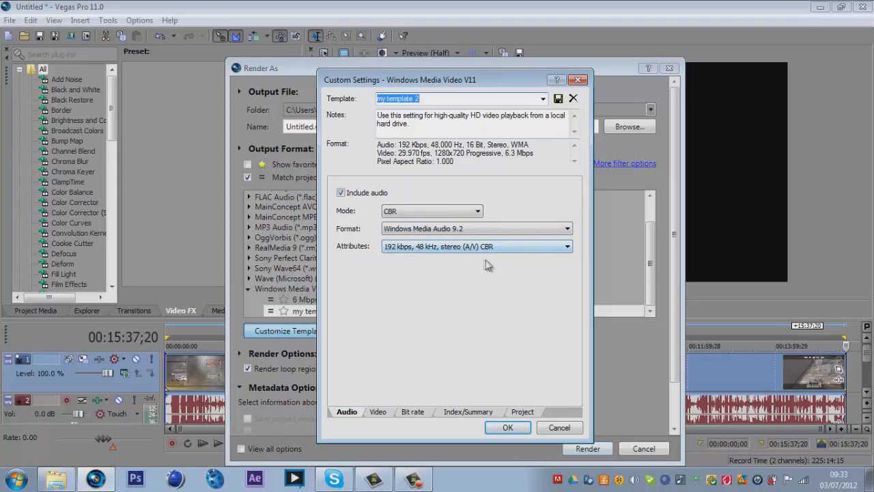
pyautogui.click(378, 411)
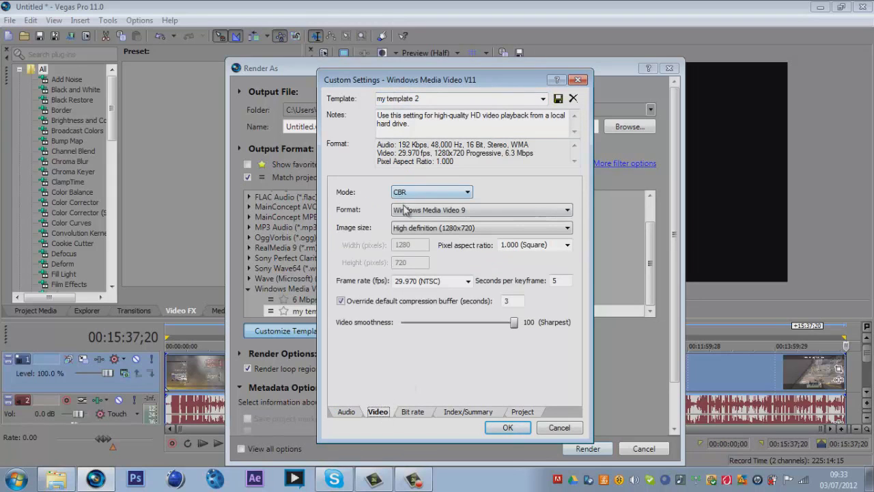
# Keep Windows Media Video 9, 1280x720 and 29.970 fps, then view the 6 M Internet/LAN bit rate.
pyautogui.click(428, 209)
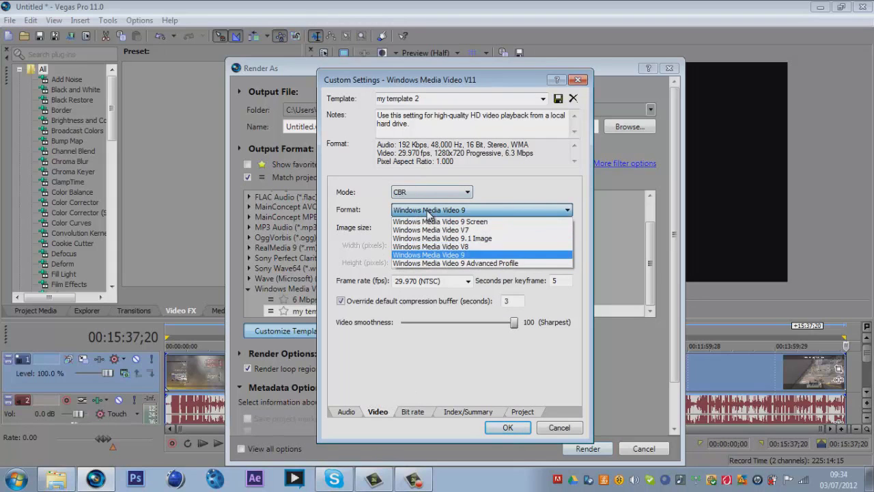
pyautogui.click(446, 254)
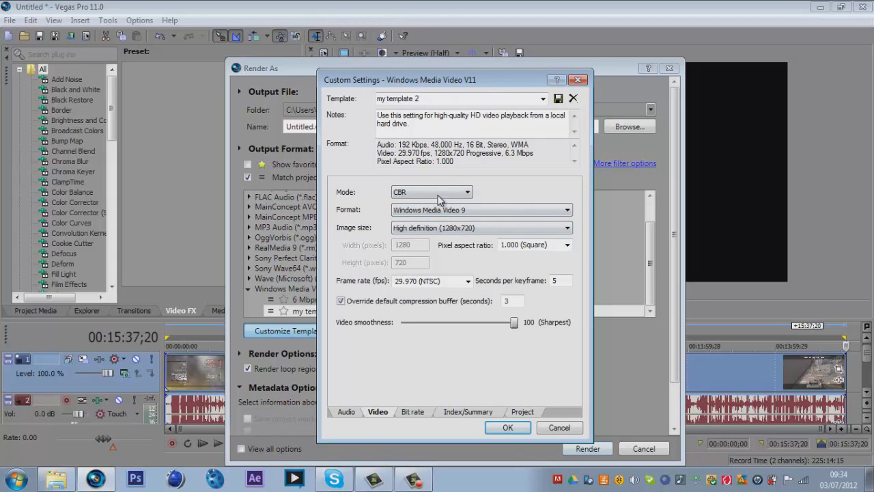
pyautogui.click(428, 231)
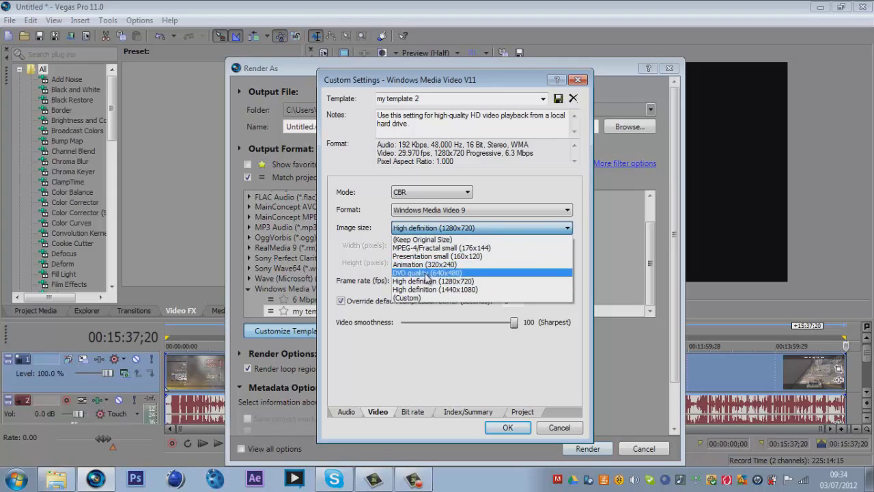
pyautogui.click(428, 282)
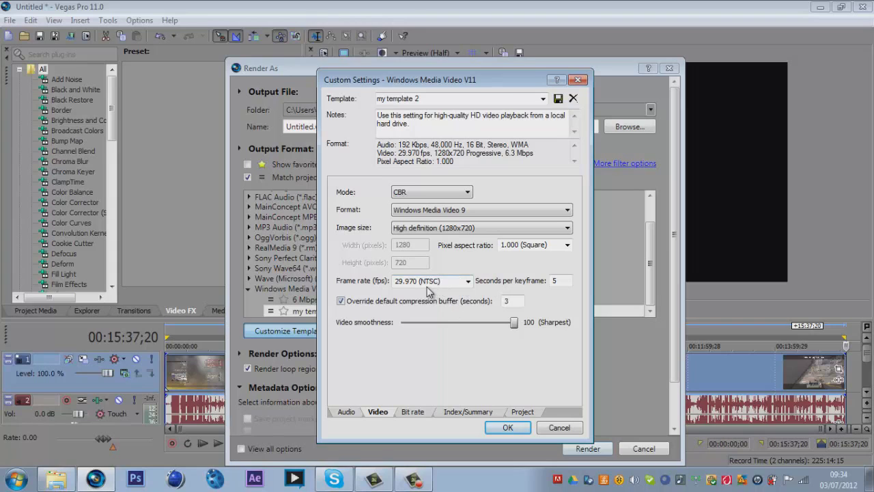
pyautogui.click(468, 281)
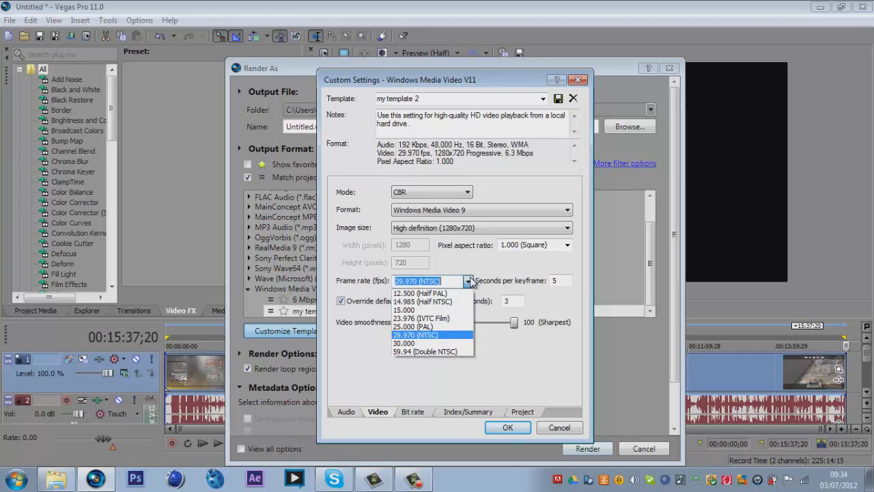
pyautogui.click(470, 282)
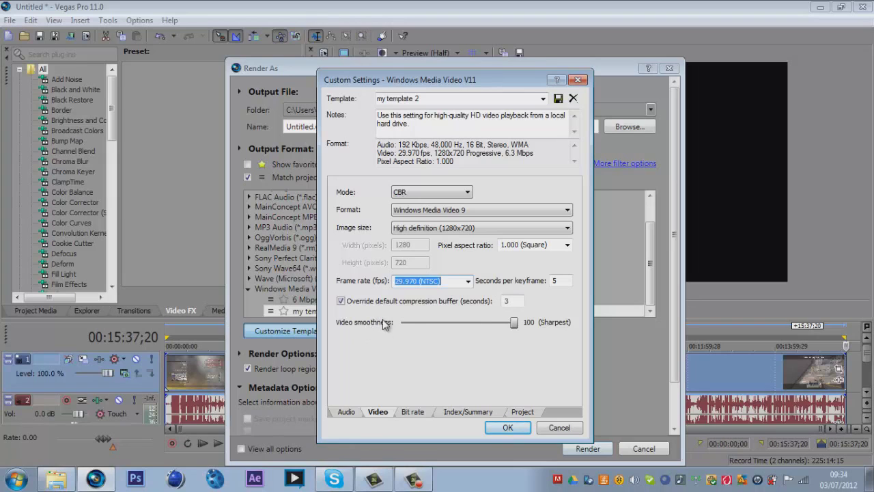
pyautogui.click(516, 324)
pyautogui.click(409, 413)
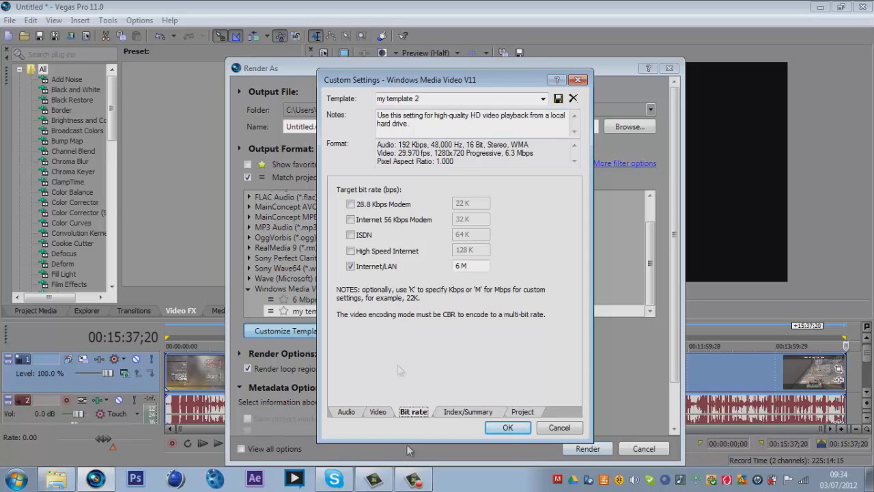
# Review the Index/Summary and Project rendering quality tabs, then close the custom template settings.
pyautogui.click(467, 412)
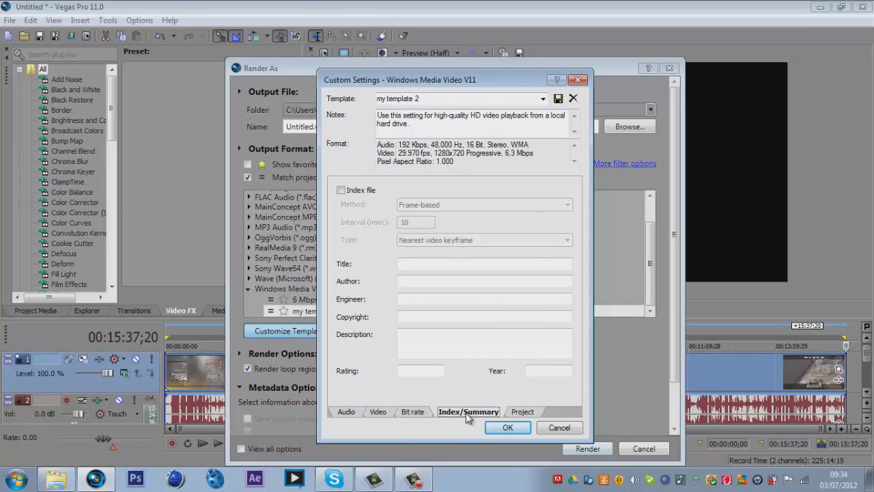
pyautogui.click(523, 411)
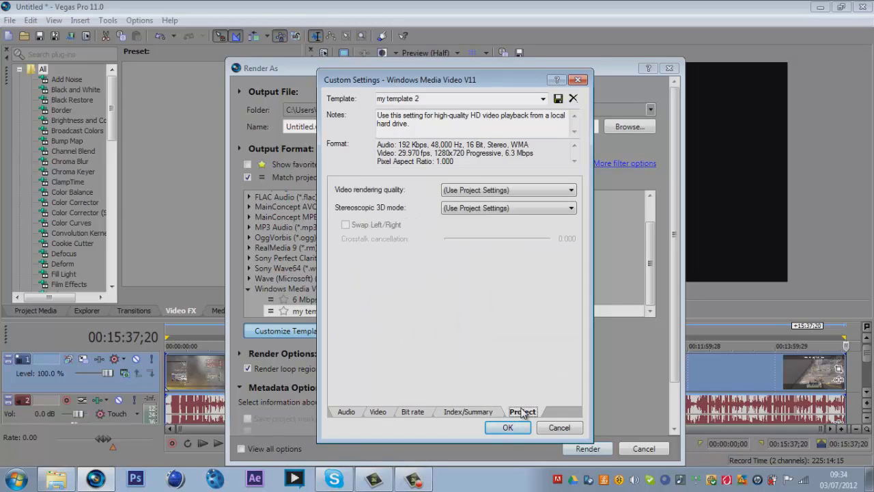
pyautogui.click(467, 412)
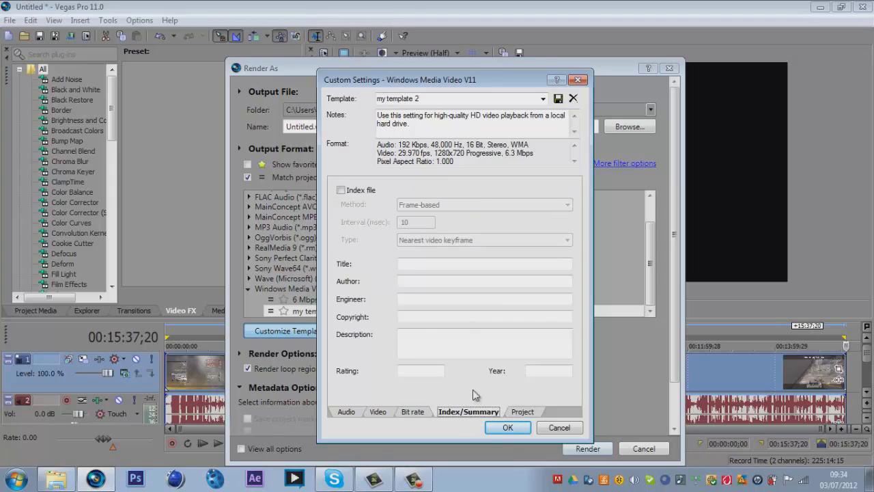
pyautogui.click(528, 414)
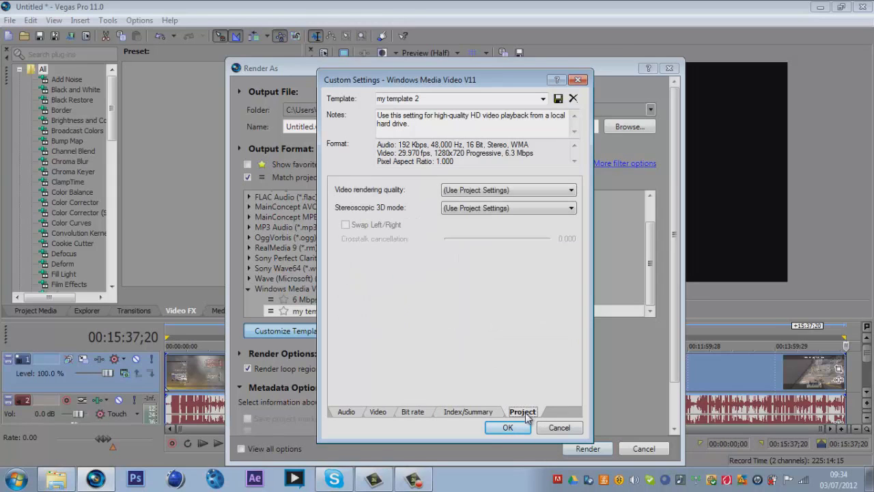
pyautogui.click(559, 427)
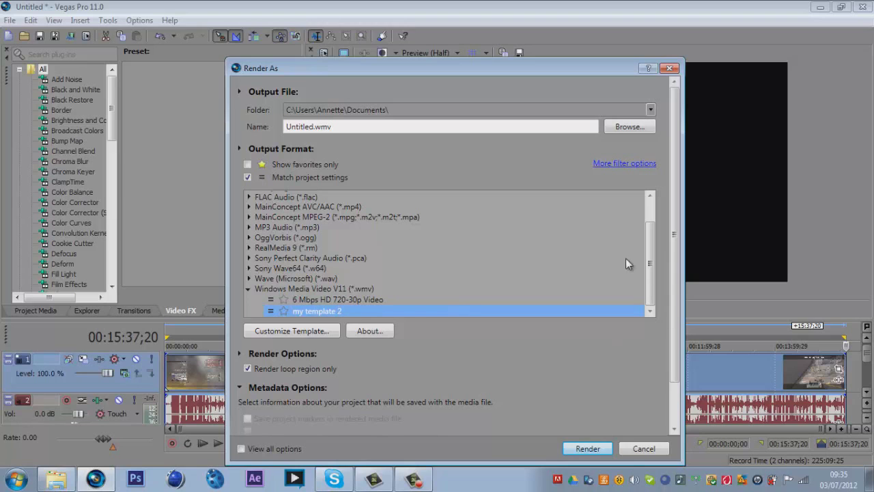
# Scroll the Output Format list and expand the MainConcept MPEG-2 and ATRAC Audio template groups.
pyautogui.moveTo(651, 275); pyautogui.dragTo(651, 254)
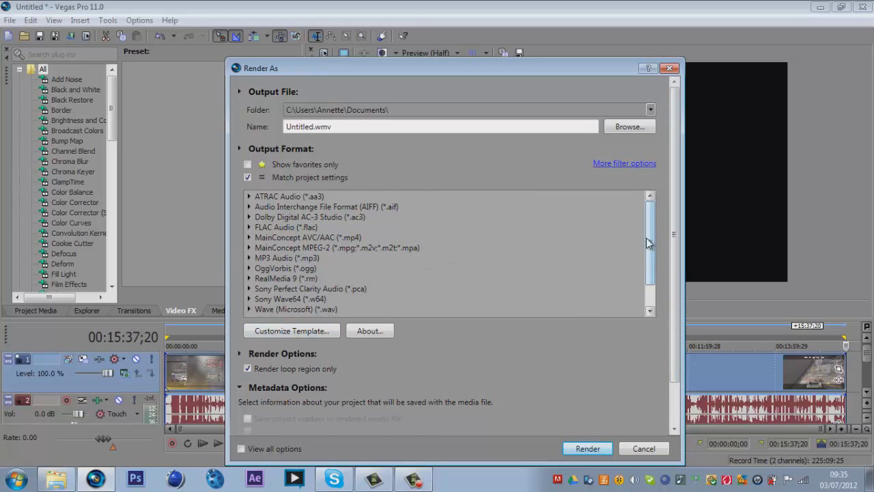
pyautogui.moveTo(650, 262); pyautogui.dragTo(643, 241)
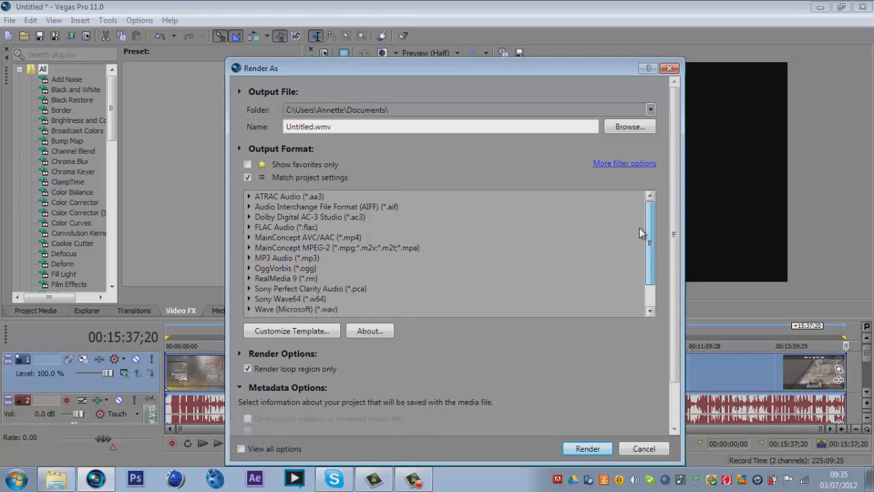
pyautogui.click(249, 248)
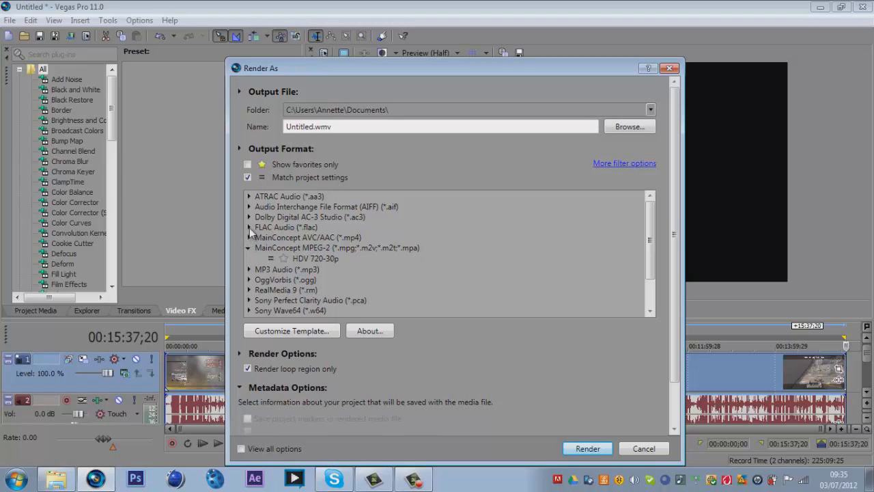
pyautogui.click(249, 196)
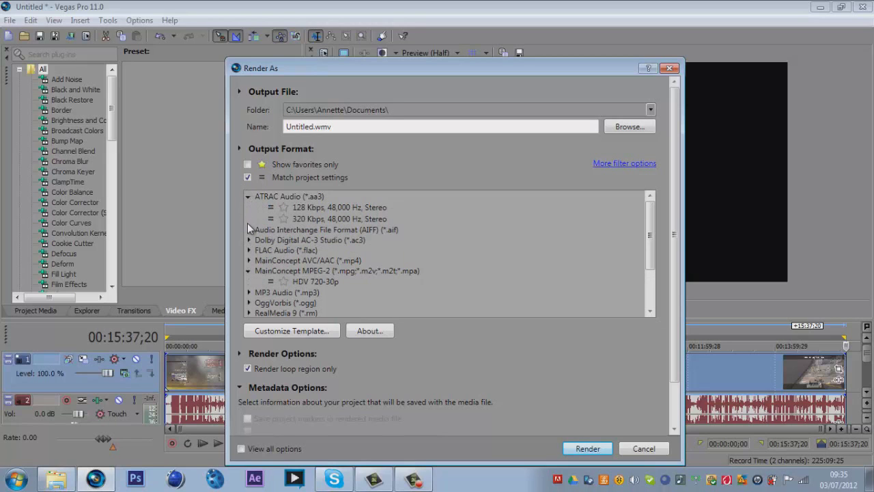
pyautogui.moveTo(649, 263); pyautogui.dragTo(644, 301)
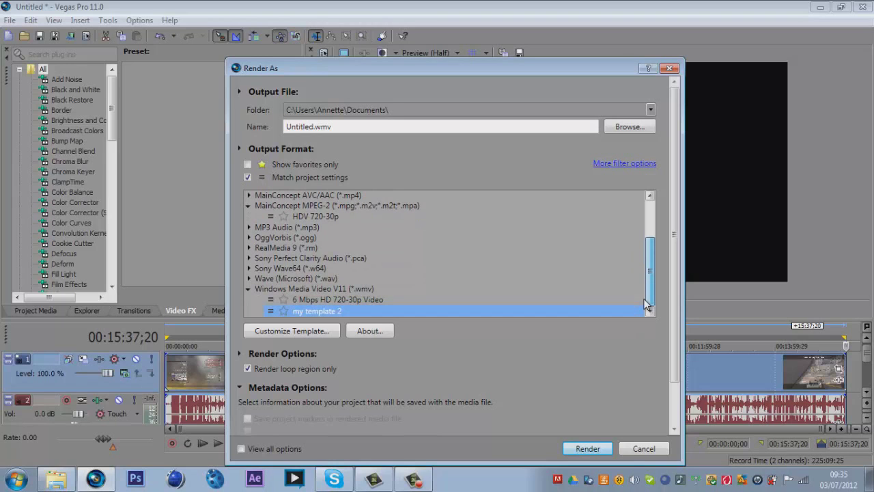
pyautogui.moveTo(645, 304); pyautogui.dragTo(635, 232)
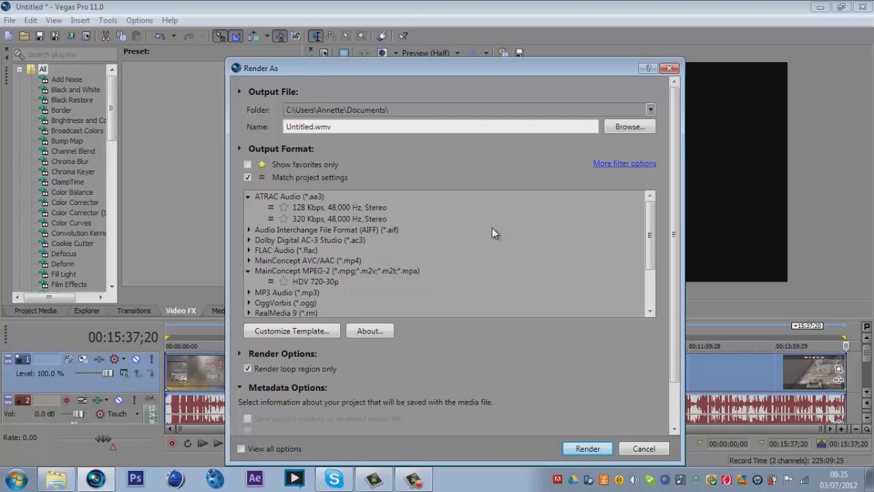
# Set the render output folder to the Desktop for Untitled.wmv and start rendering.
pyautogui.click(645, 127)
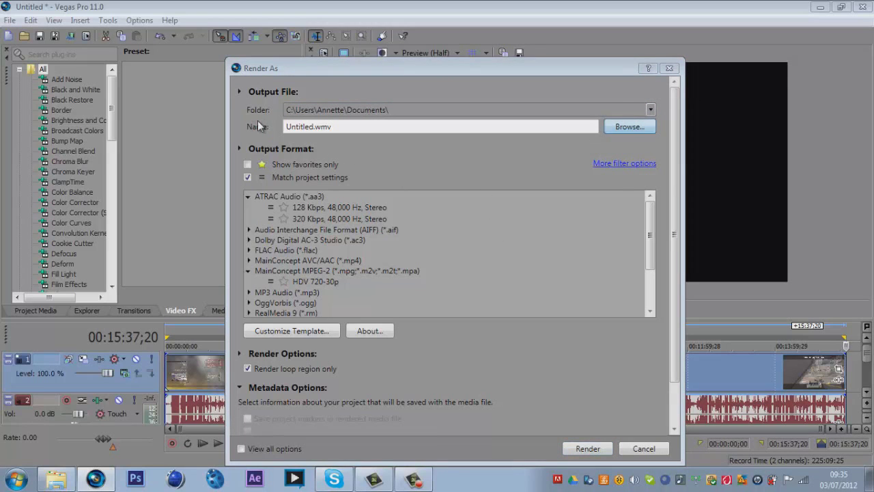
pyautogui.click(310, 176)
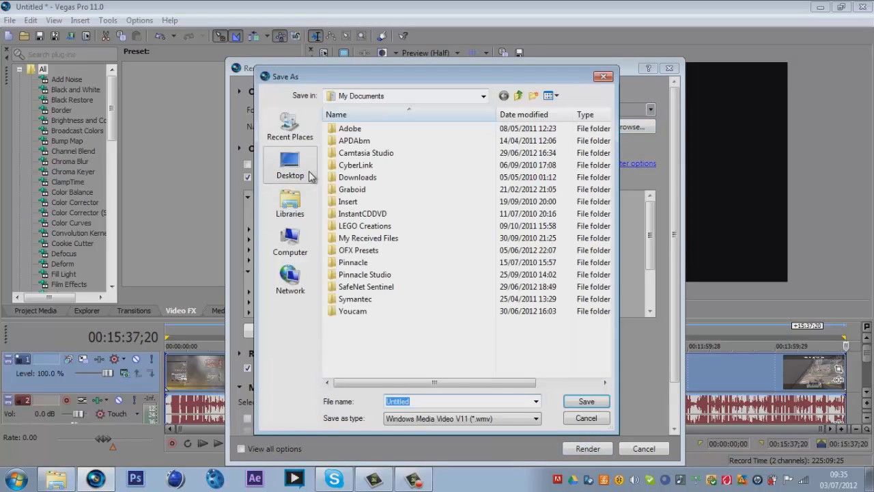
pyautogui.click(585, 402)
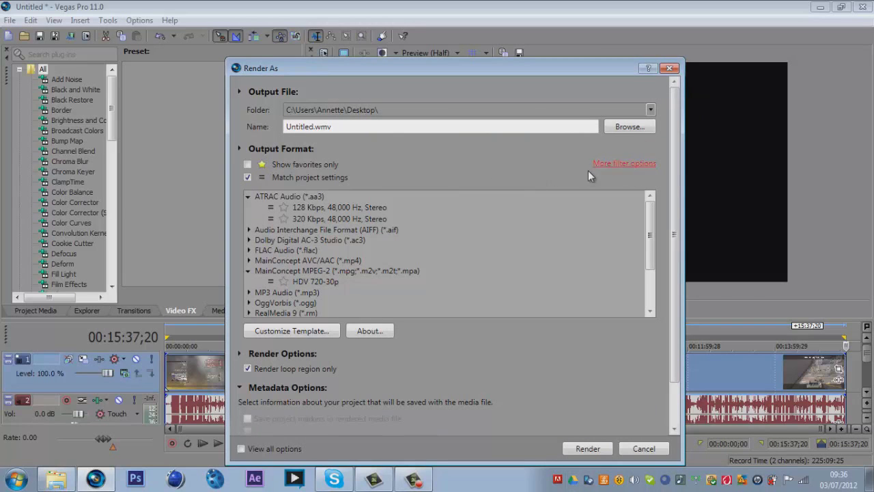
pyautogui.click(608, 448)
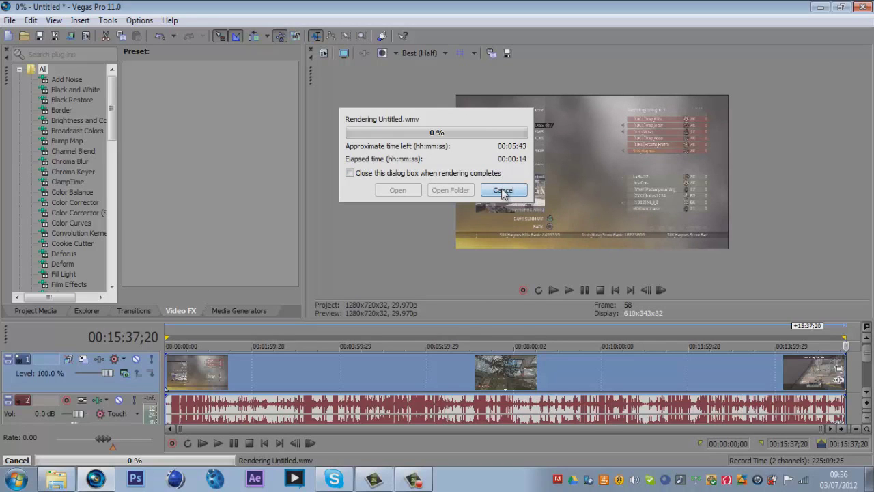
# Cancel the Untitled.wmv render while it is still at 0%.
pyautogui.click(503, 190)
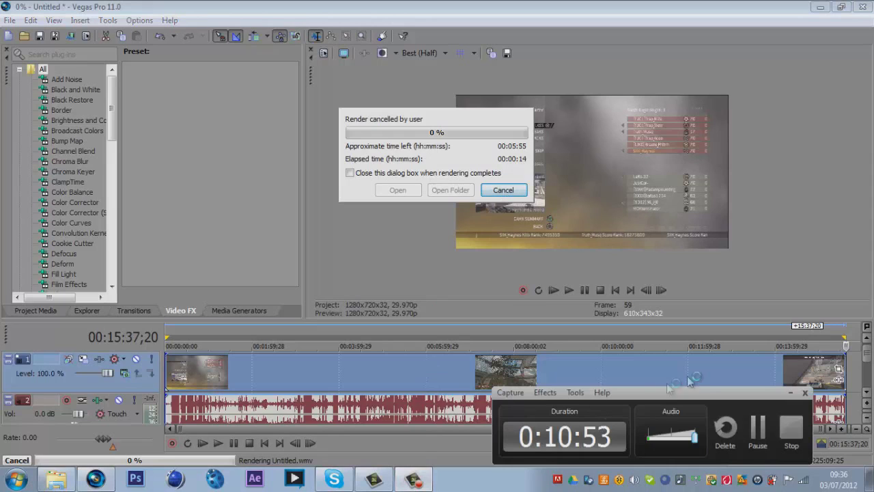